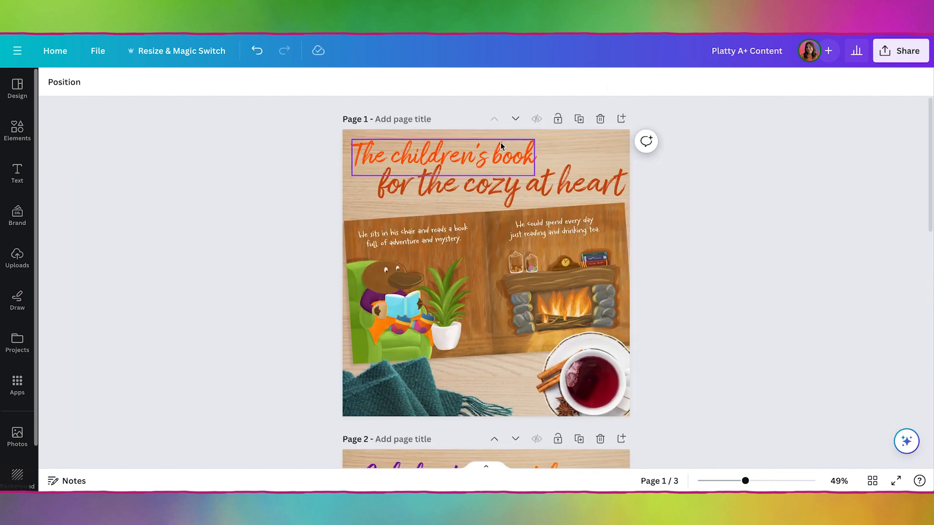
Examine the pages of the square Platty A+ Content design and check the pixel dimensions of the square and wide designs.
scroll(693, 397, down, 5)
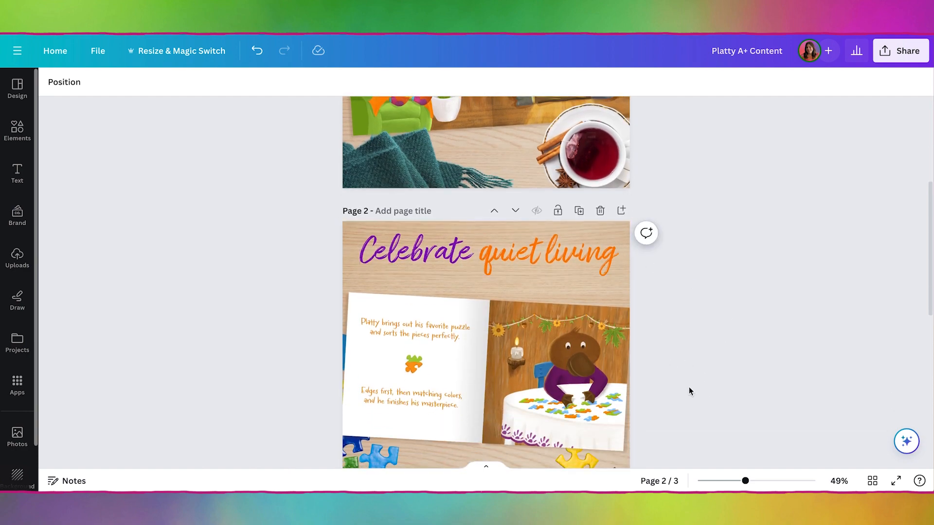
scroll(689, 386, down, 3)
scroll(689, 387, up, 1)
scroll(689, 387, up, 2)
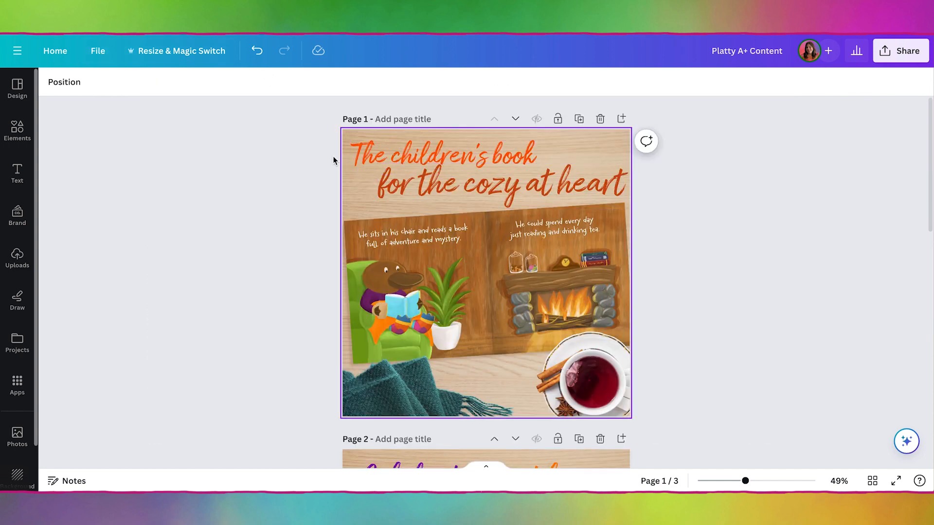
click(91, 56)
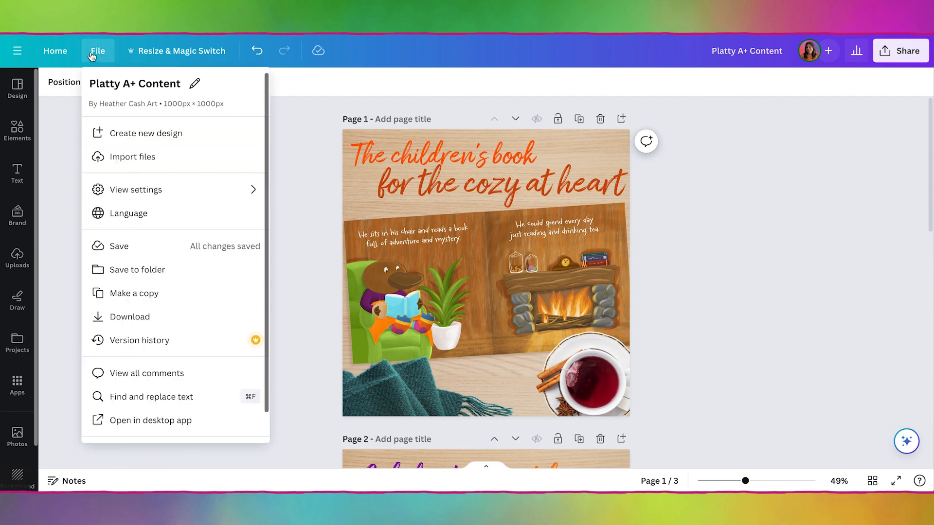
click(316, 133)
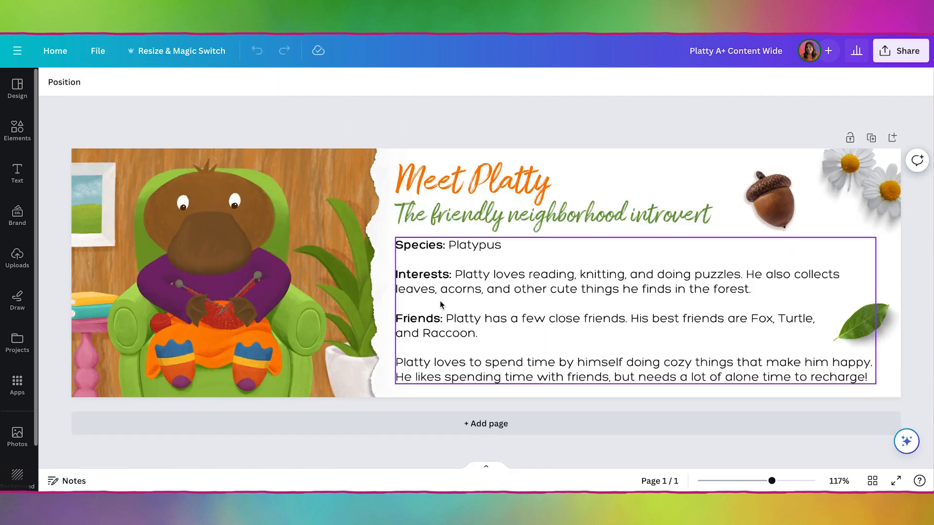
click(100, 52)
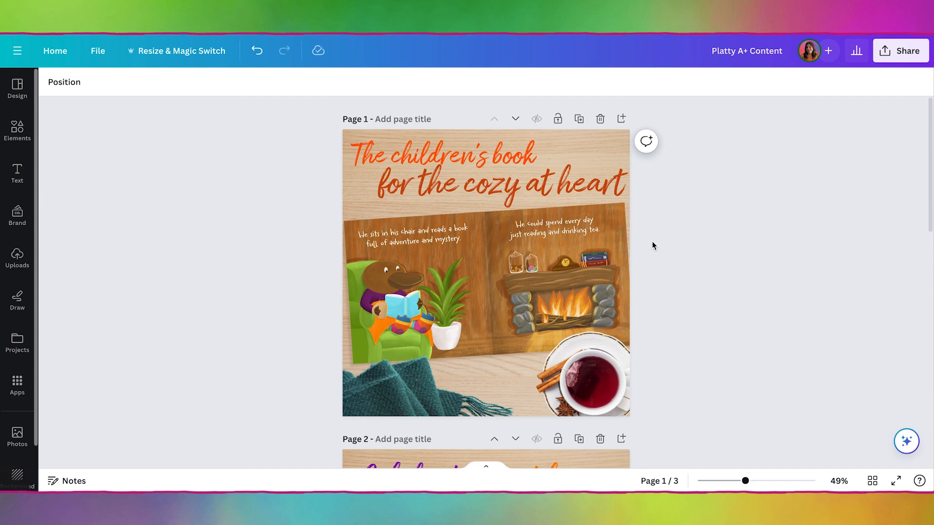
scroll(653, 246, down, 12)
scroll(653, 245, up, 5)
scroll(652, 245, up, 10)
Choose Tumblr as the publishing destination for the square design, start connecting it and open the sign-up for a new Tumblr account.
click(906, 54)
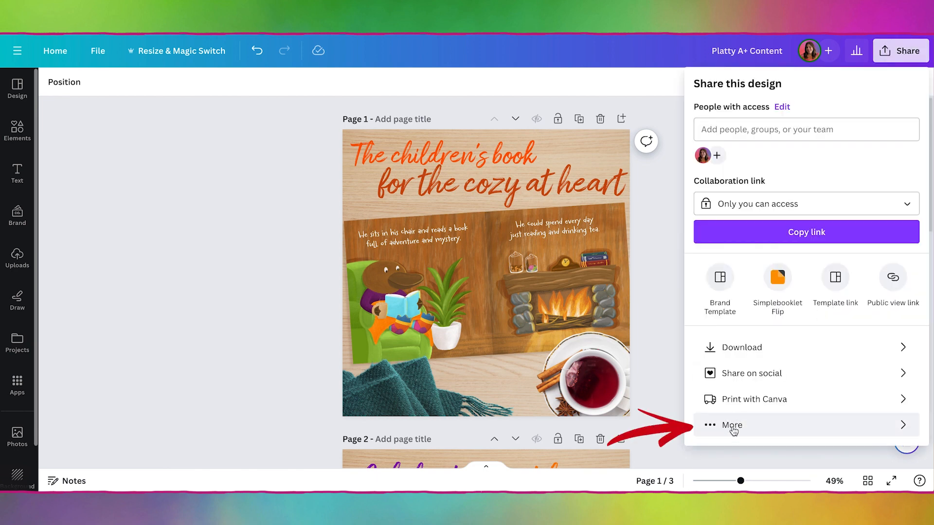
click(733, 430)
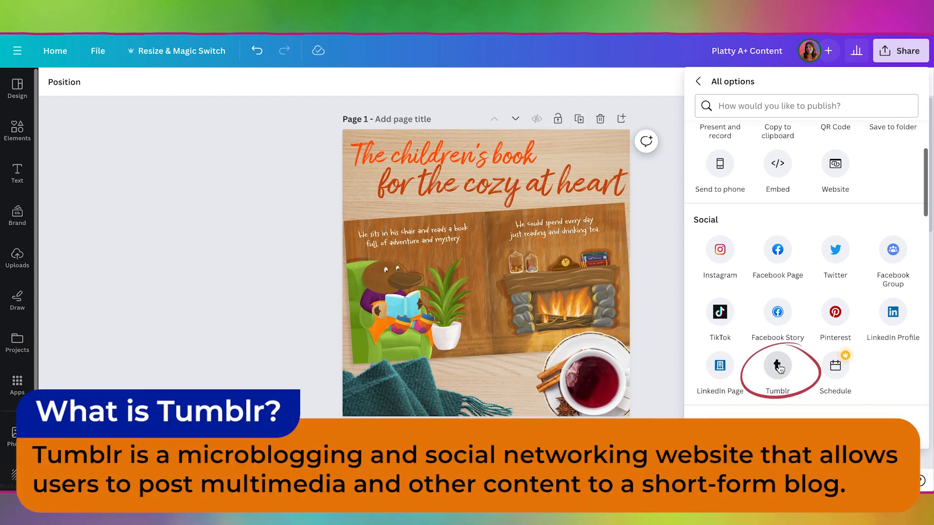
click(779, 365)
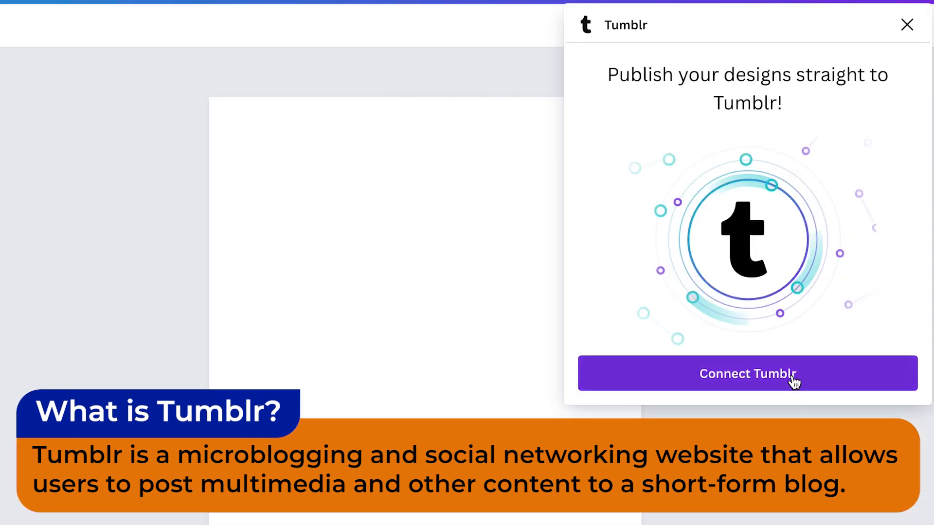
click(732, 316)
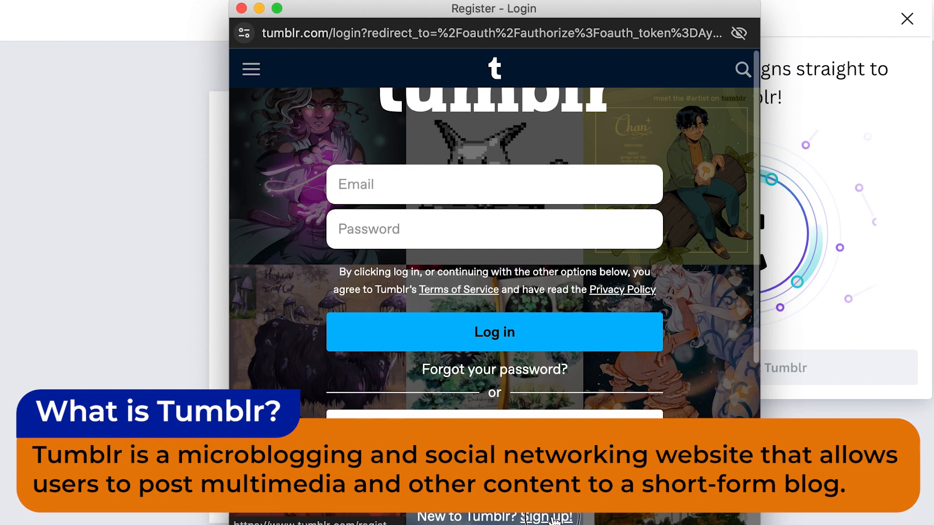
click(549, 517)
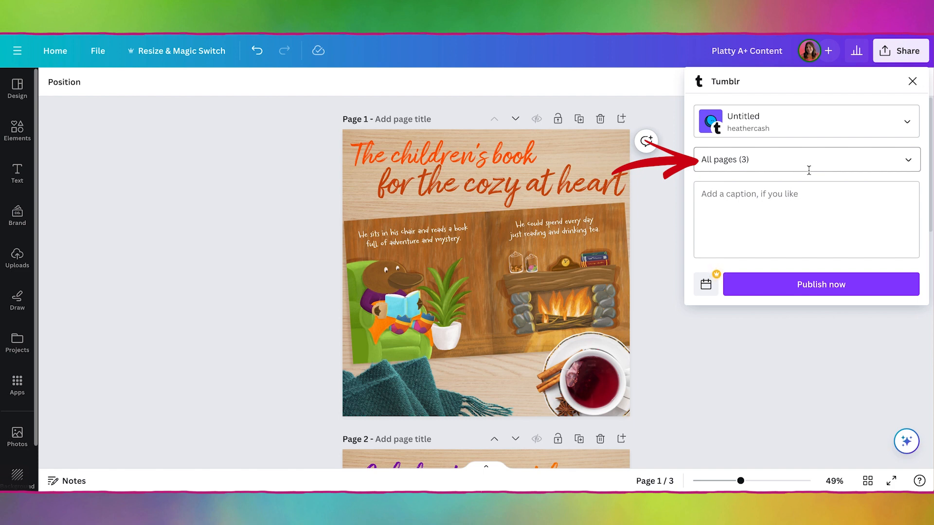
Publish all pages to Tumblr without a caption and copy the image address of the first picture in the published post.
click(812, 290)
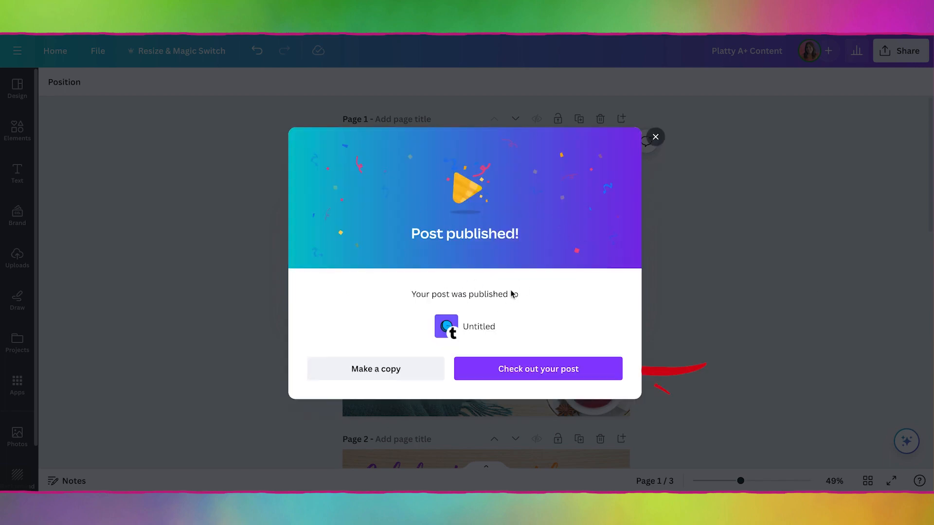
click(544, 371)
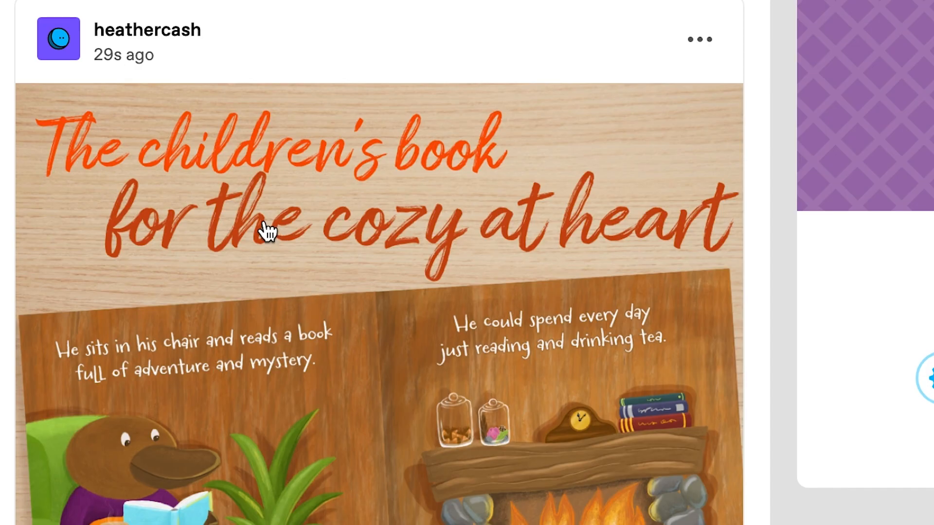
right_click(266, 228)
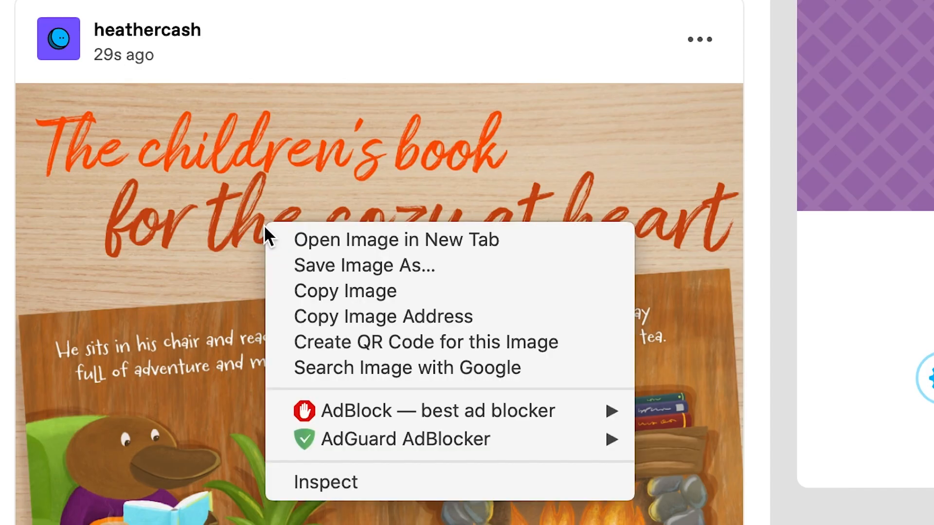
click(407, 309)
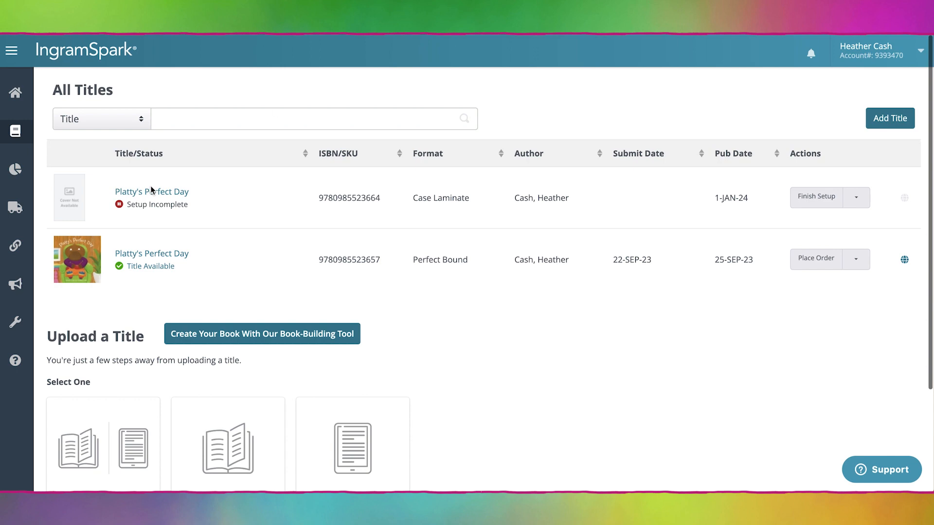
In IngramSpark, open the perfect-bound Platty's Perfect Day title for editing its full description as HTML and examine the paragraph tags.
click(152, 256)
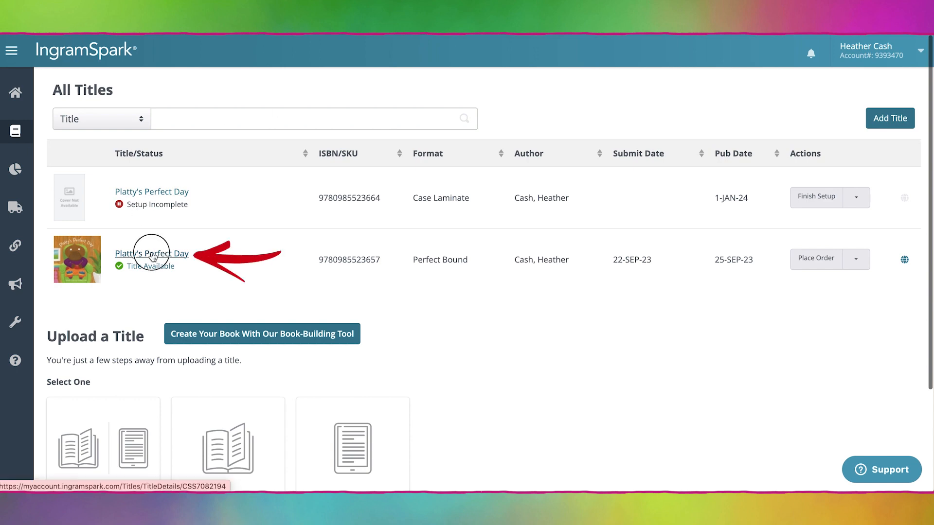
scroll(860, 268, down, 4)
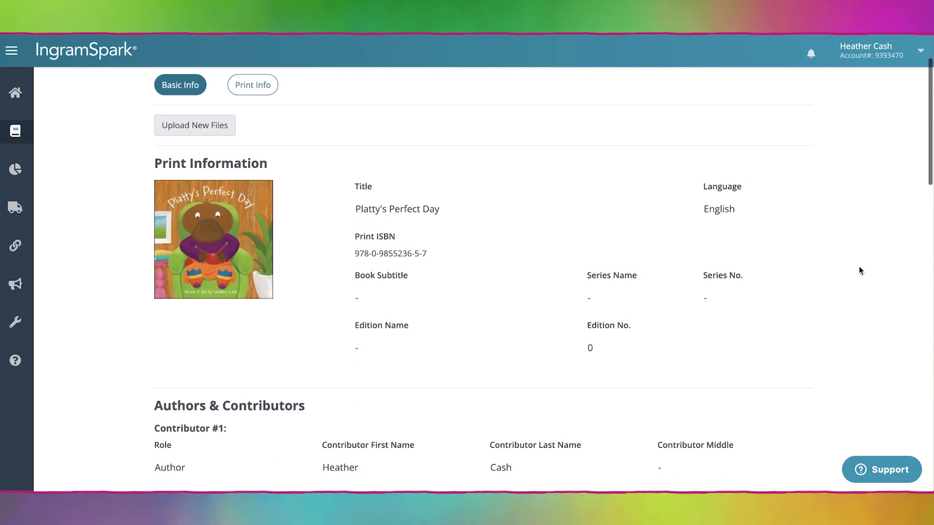
scroll(860, 271, down, 15)
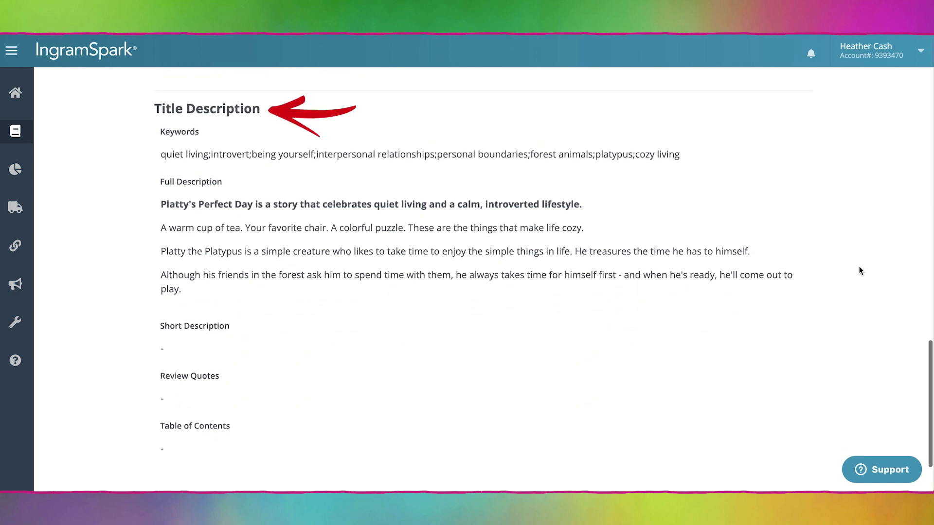
mouse_move(763, 265)
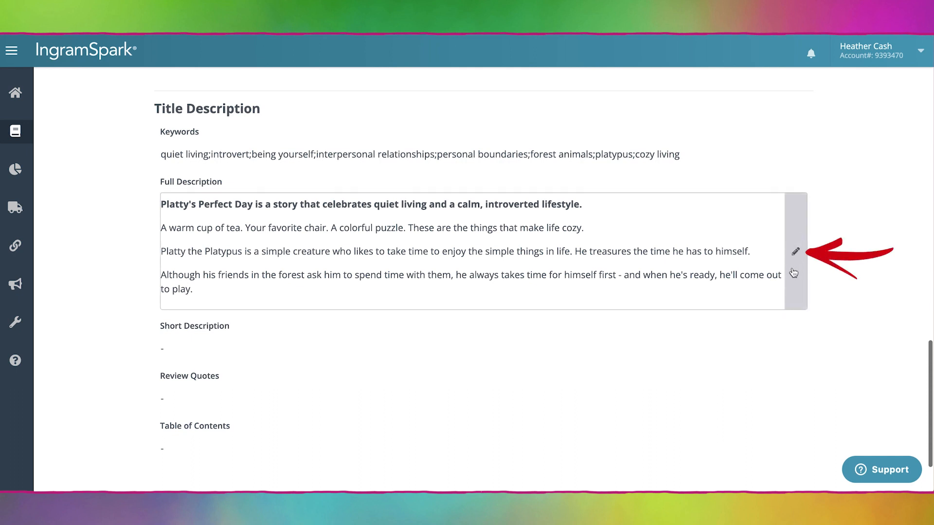
click(796, 254)
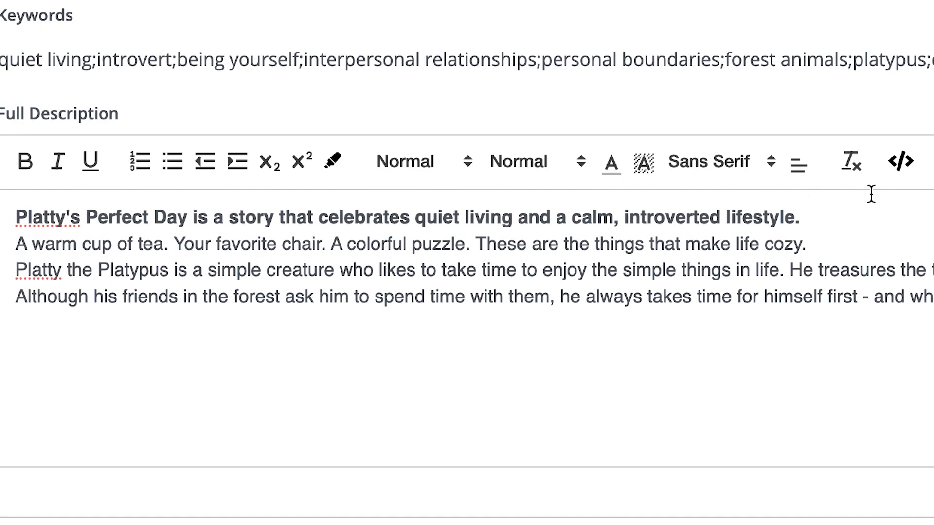
click(901, 166)
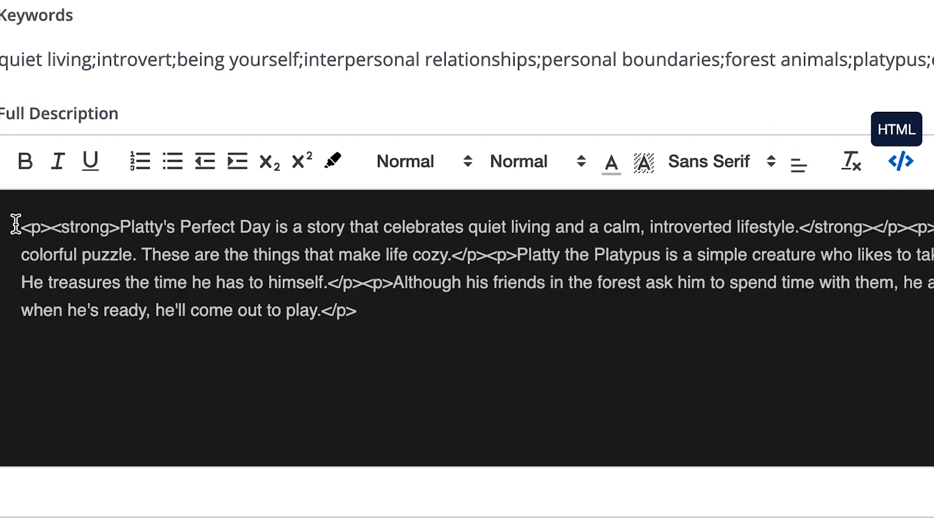
drag(21, 227, 121, 228)
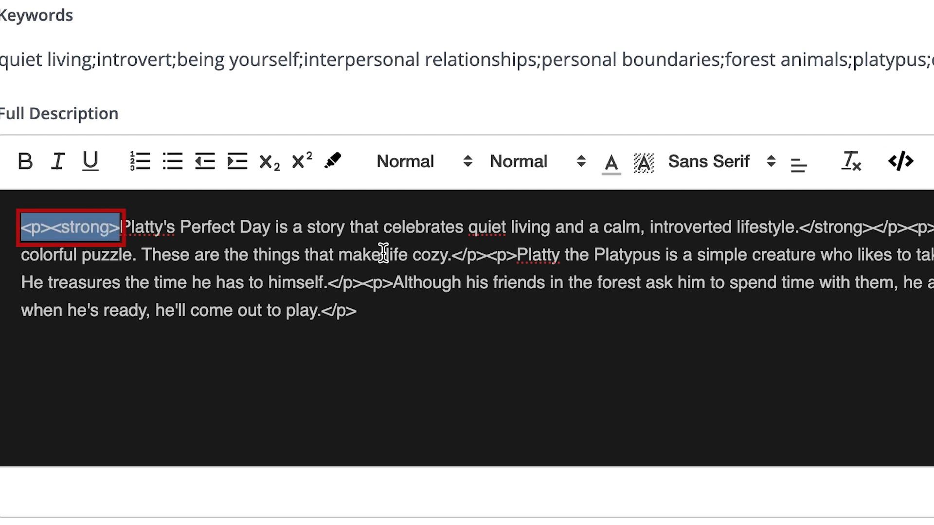
drag(452, 255, 517, 255)
Add an img tag on a new line after the description's last paragraph, with the copied Tumblr image address as its src.
click(369, 306)
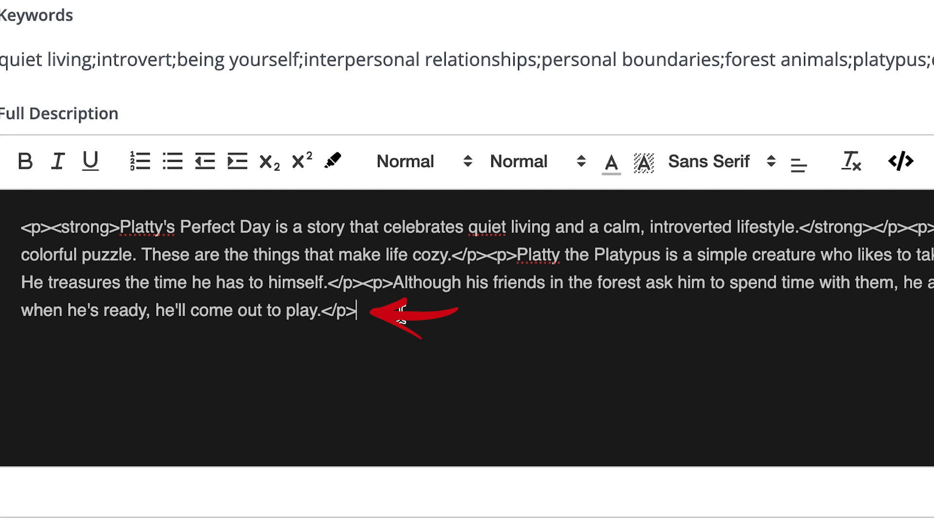
key(Return)
key(Return)
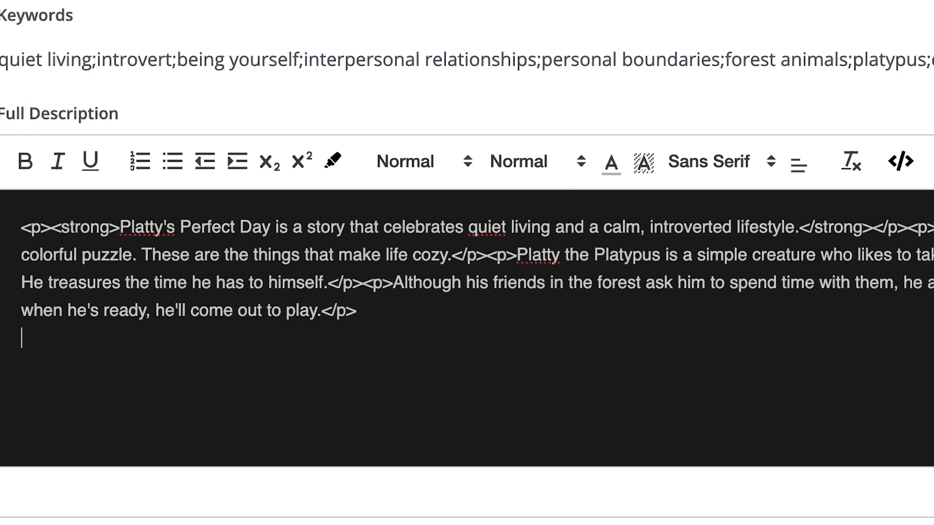
text(<img)
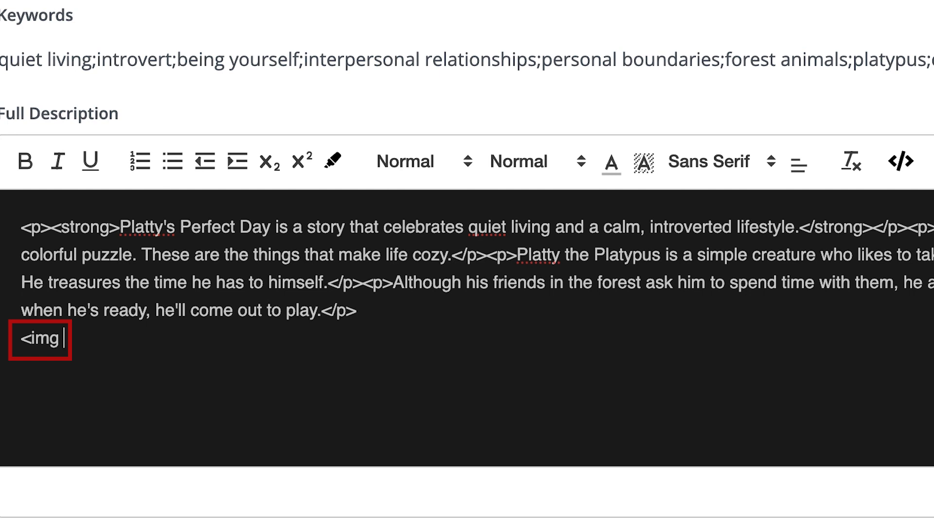
text(src)
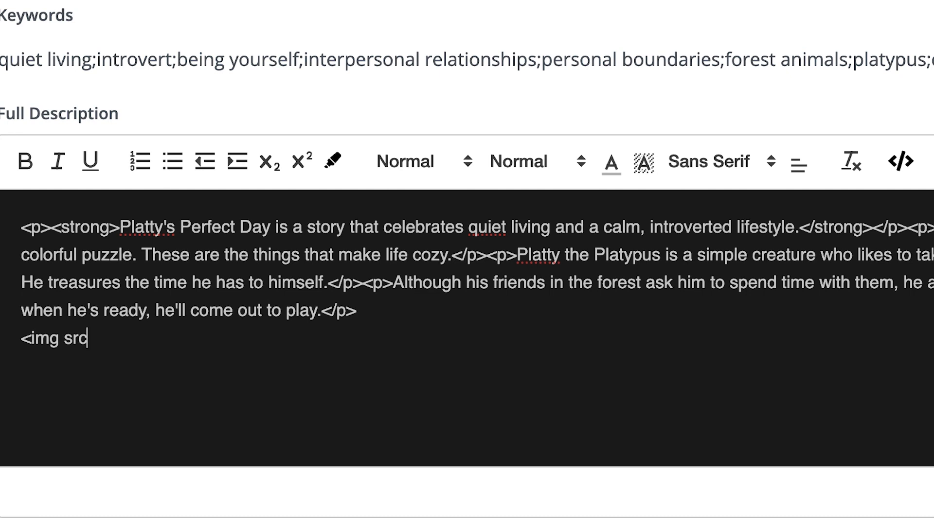
text(")
key(ctrl+v)
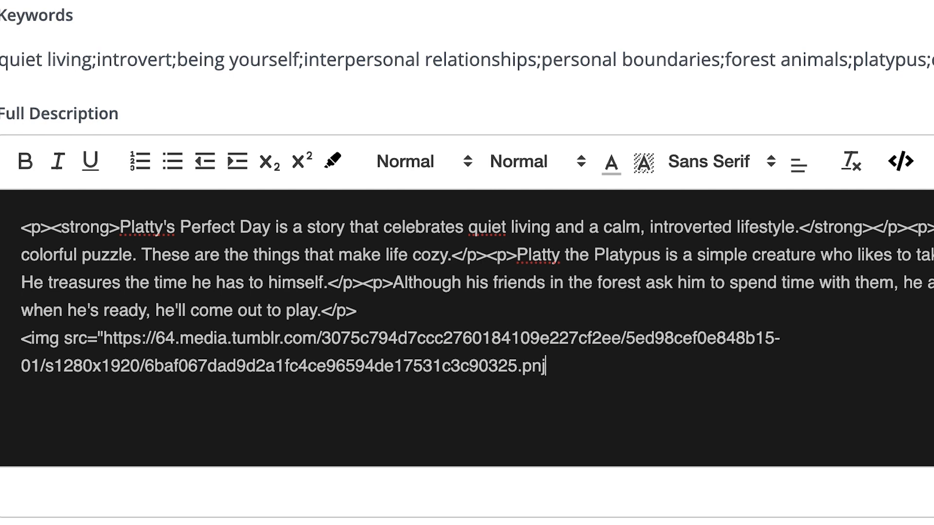
text(" />)
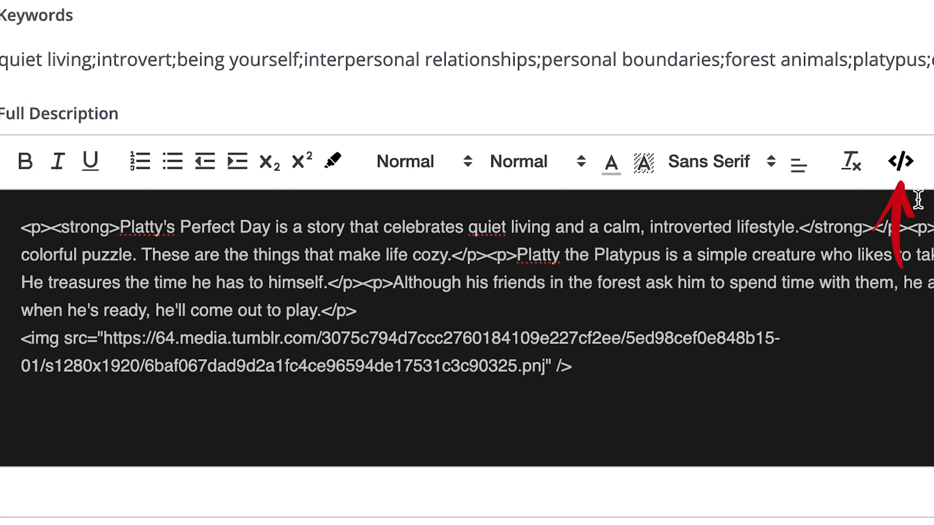
Preview the full description in formatted view and check the size and placement of the embedded image below the text.
click(901, 165)
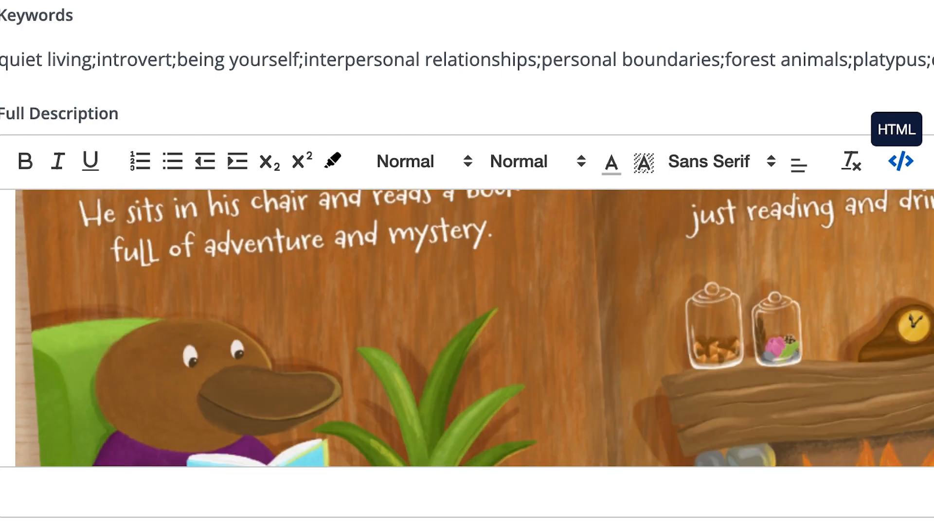
scroll(467, 328, up, 10)
scroll(467, 328, down, 1)
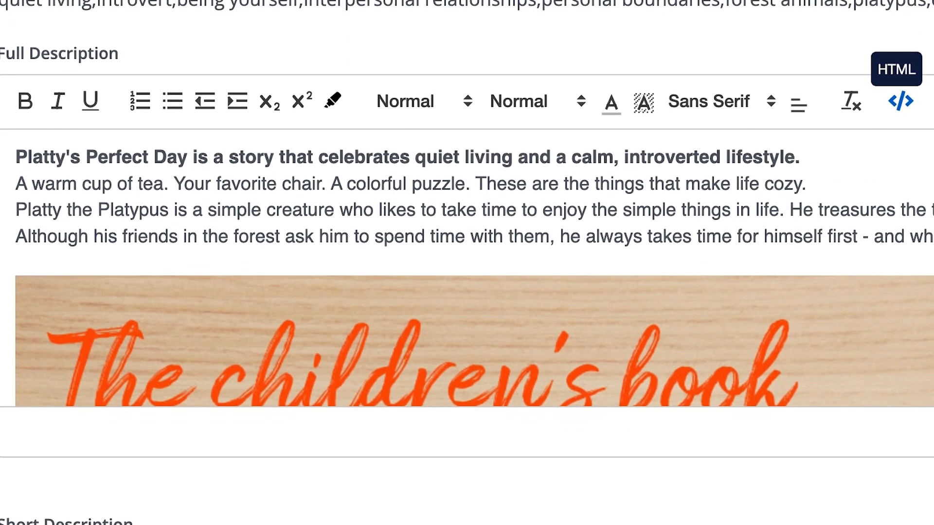
scroll(474, 267, down, 5)
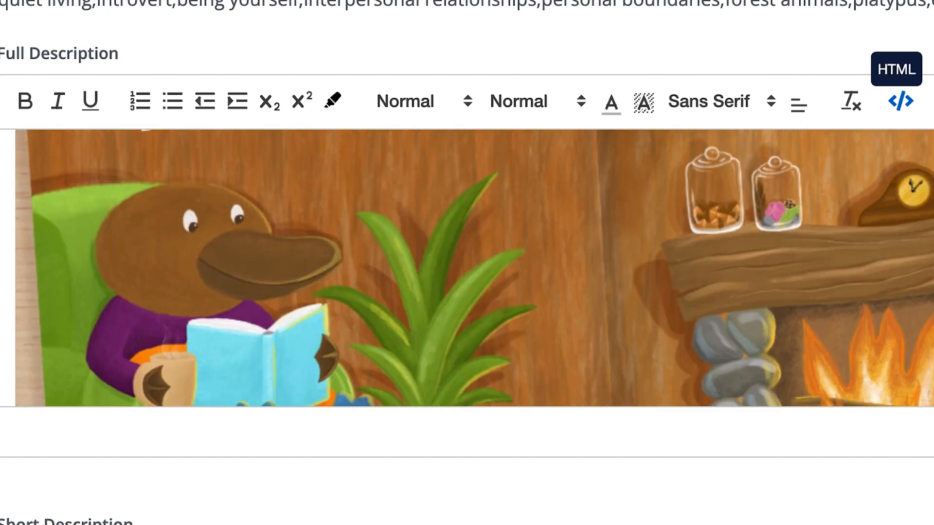
scroll(474, 267, up, 8)
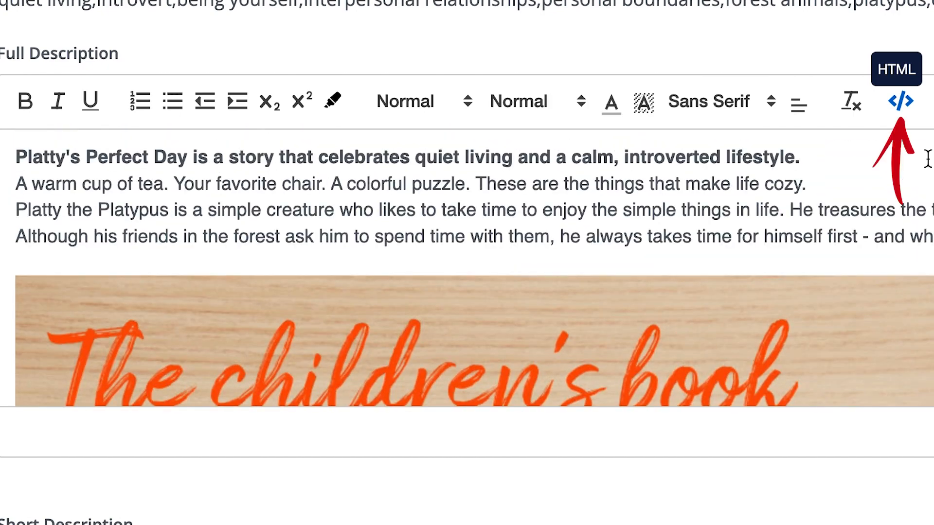
In the description's HTML, add style="width:30%" to the img tag after its src address.
click(900, 102)
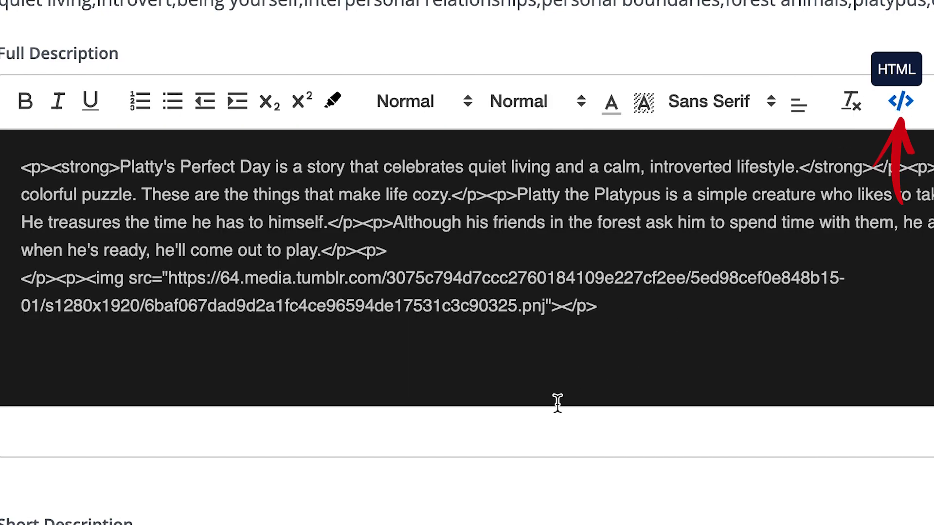
click(563, 308)
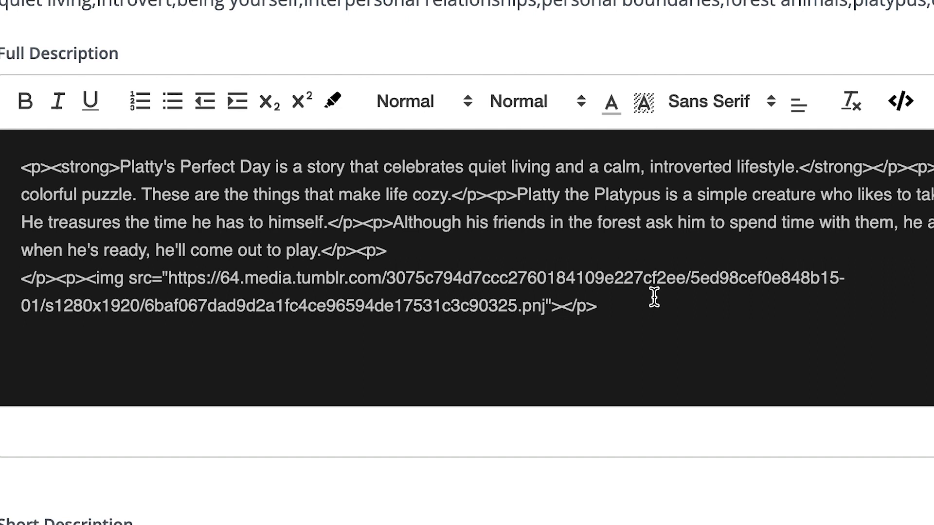
key(Left)
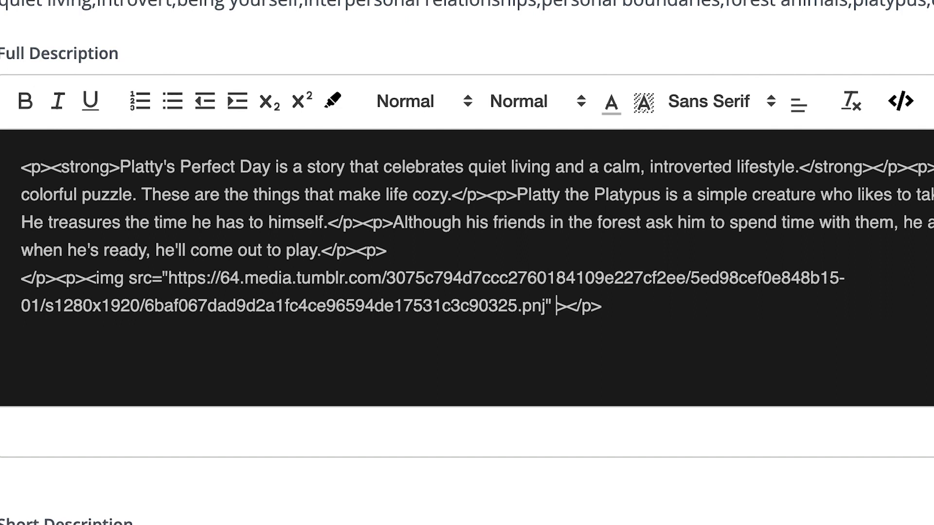
text(style)
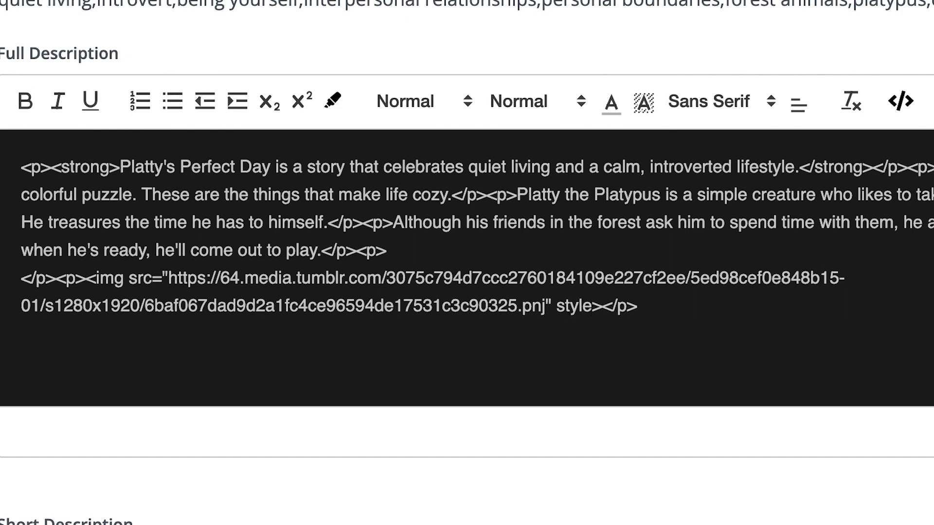
text(=")
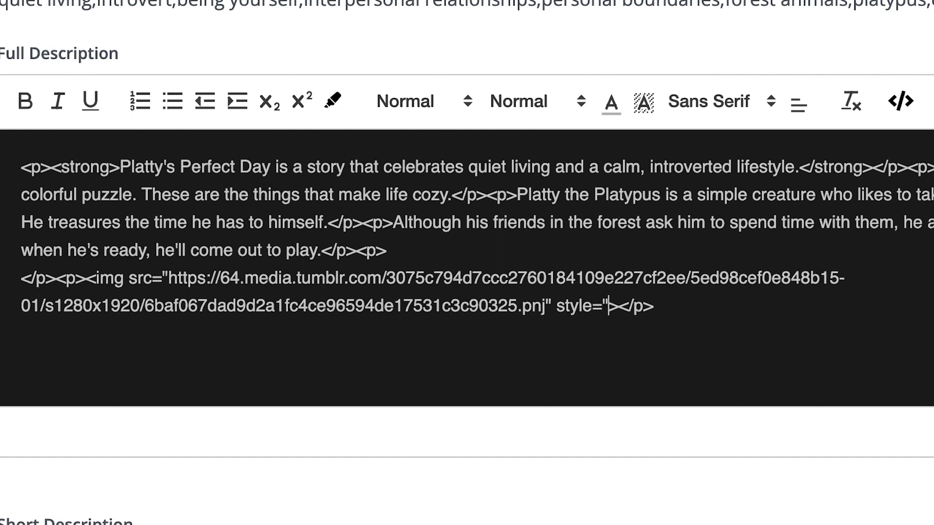
text(width)
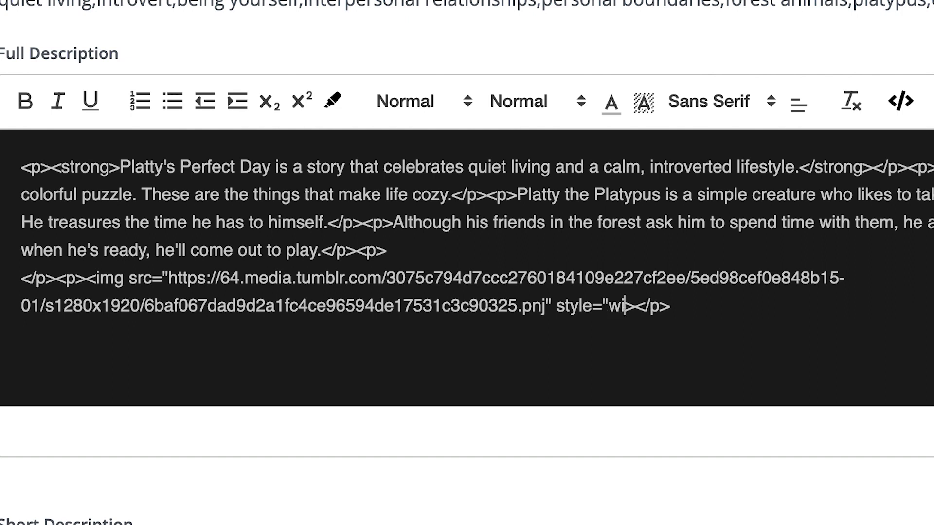
text(:)
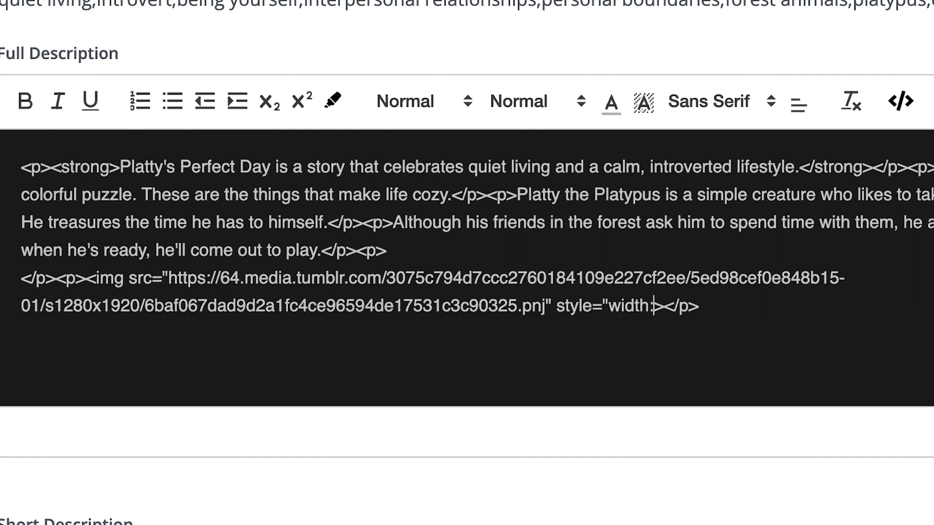
text(30%)
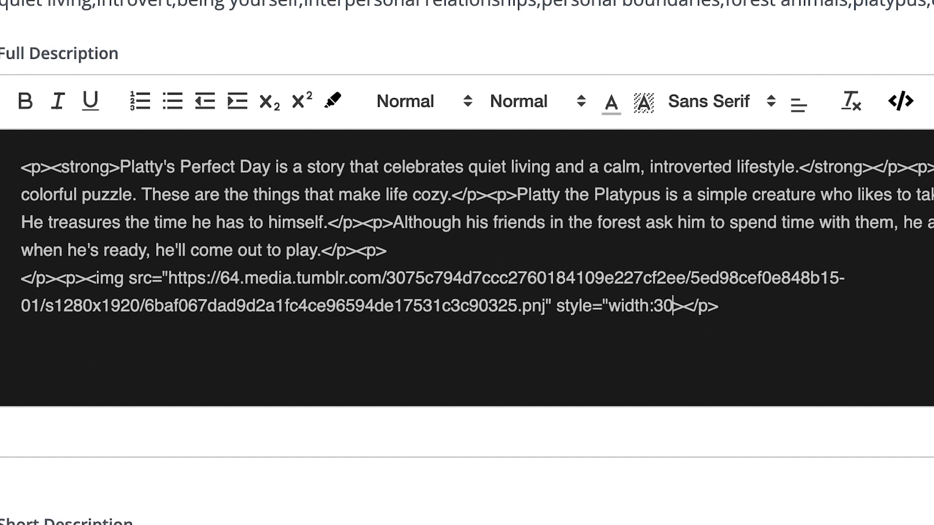
text(")
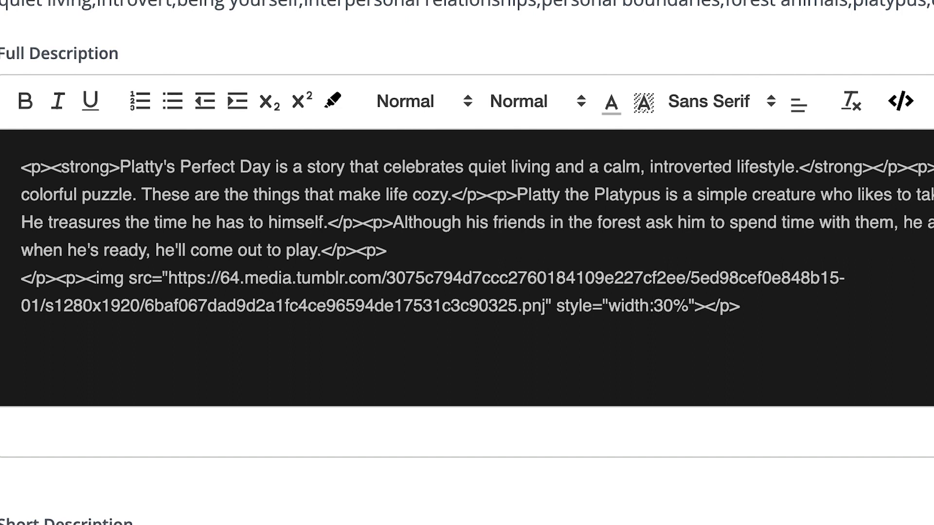
Preview the full description in formatted view and check the resized image's width below the text.
click(898, 105)
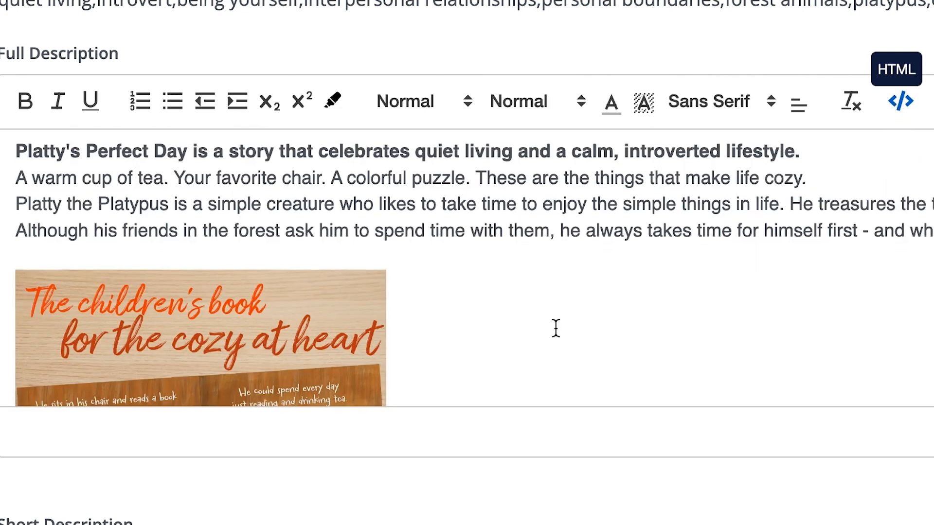
scroll(556, 329, down, 5)
scroll(556, 328, up, 3)
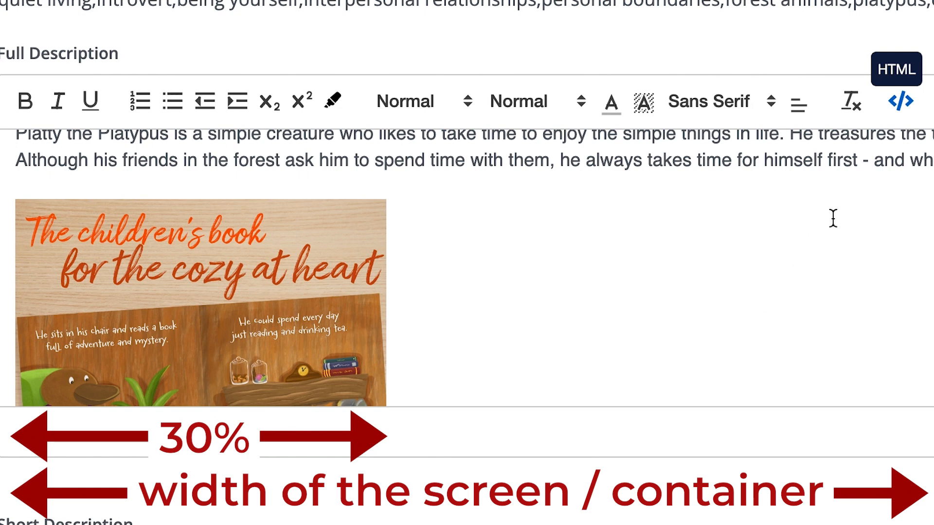
Back in the HTML, insert blank lines between the first img tag and the closing paragraph tag, ready for another image.
click(902, 106)
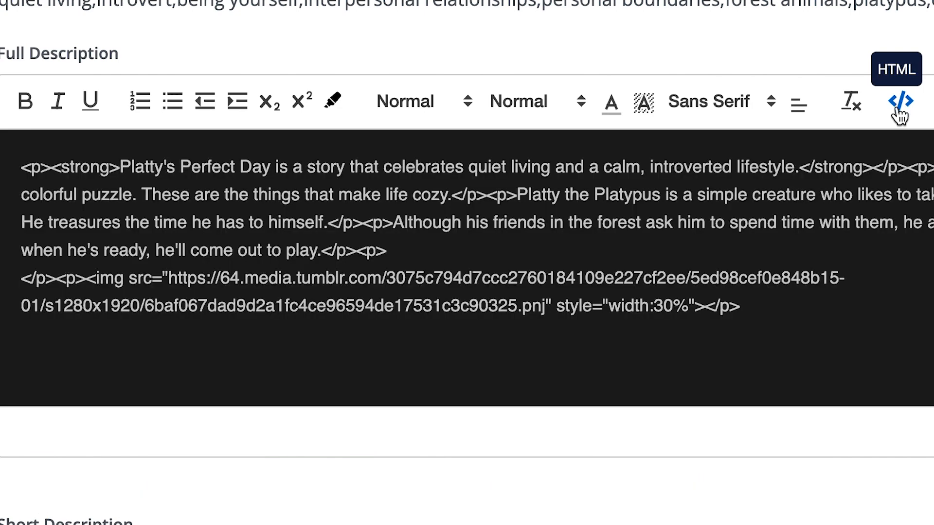
click(706, 301)
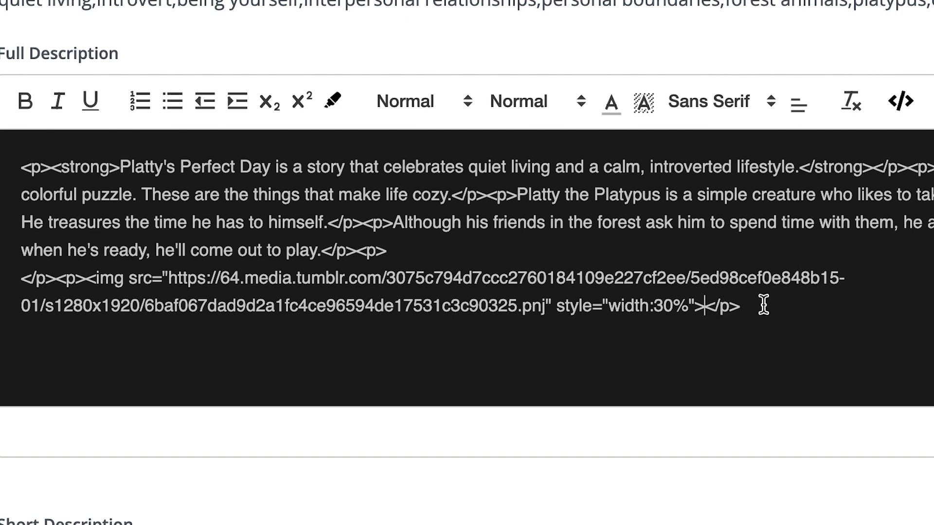
drag(743, 308, 708, 309)
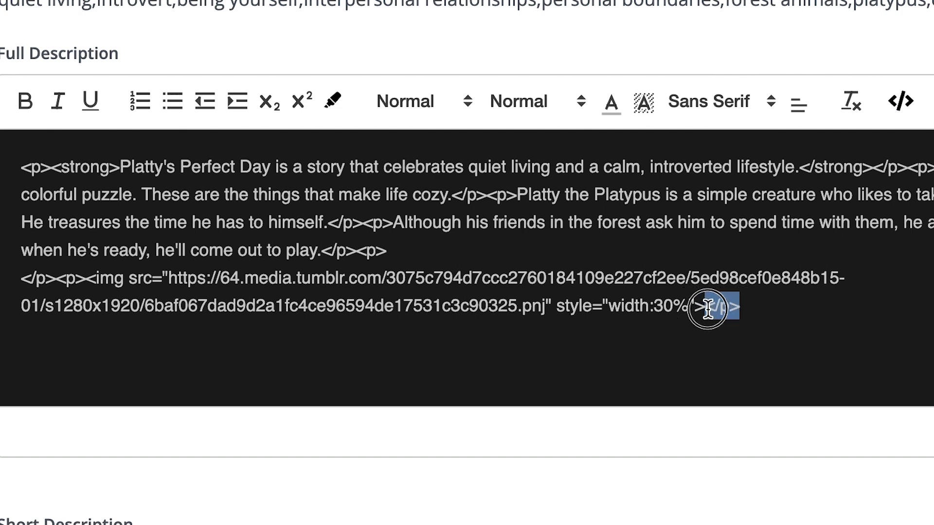
click(755, 306)
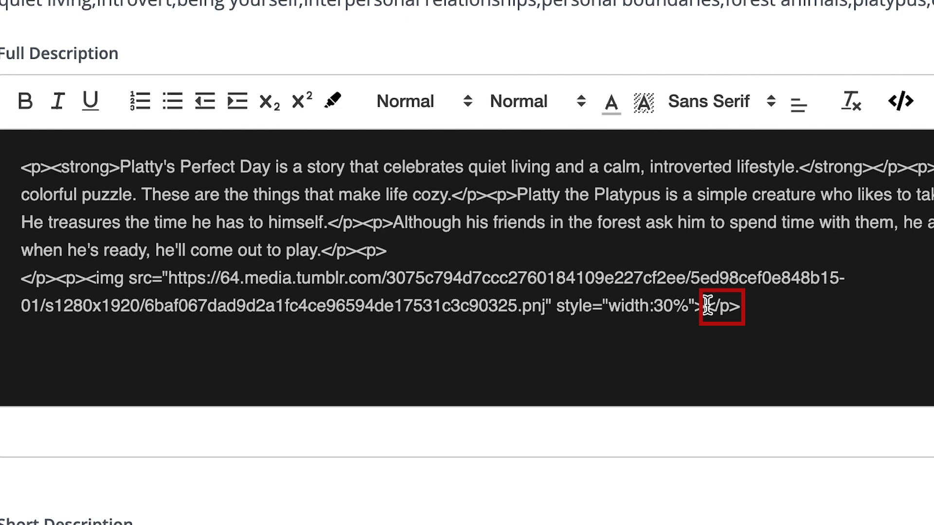
click(708, 305)
key(Return)
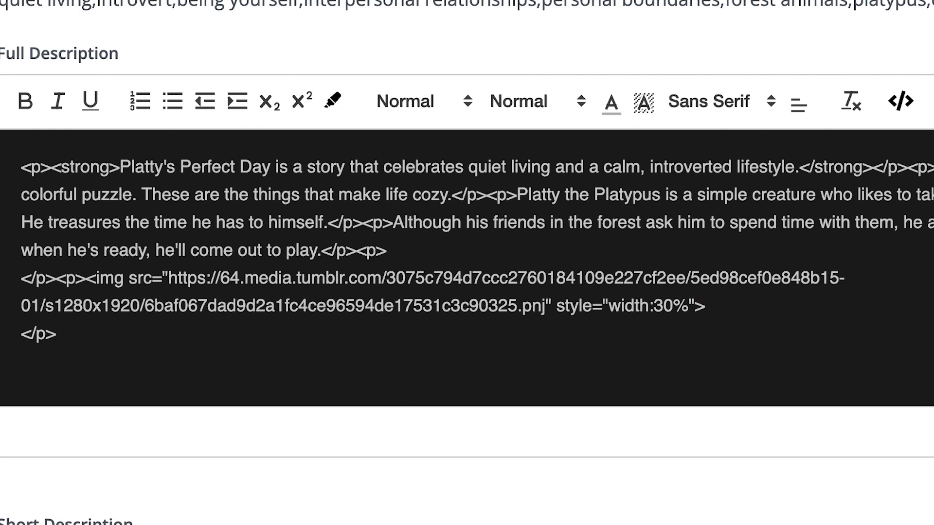
key(Return)
key(Return)
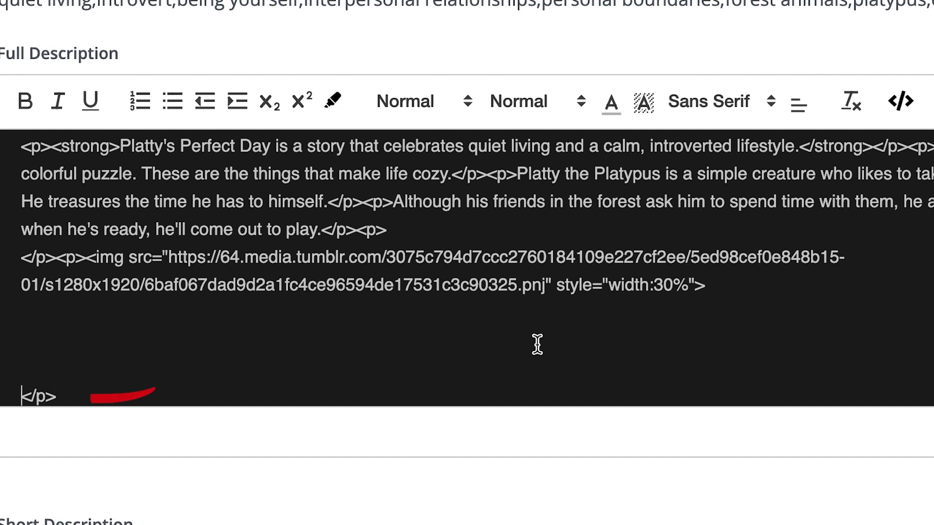
click(331, 382)
click(349, 306)
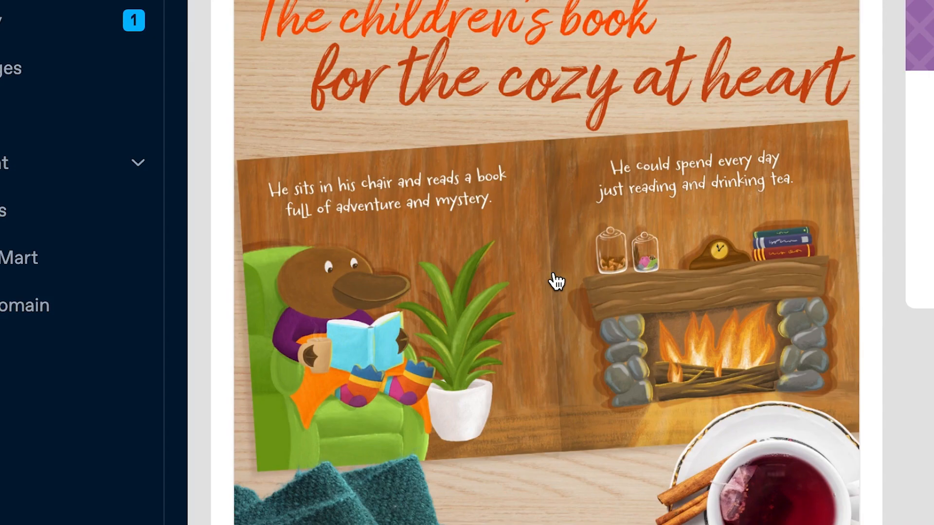
Switch to the published Tumblr post and copy the image address of the "Celebrate quiet living" picture.
scroll(553, 280, down, 8)
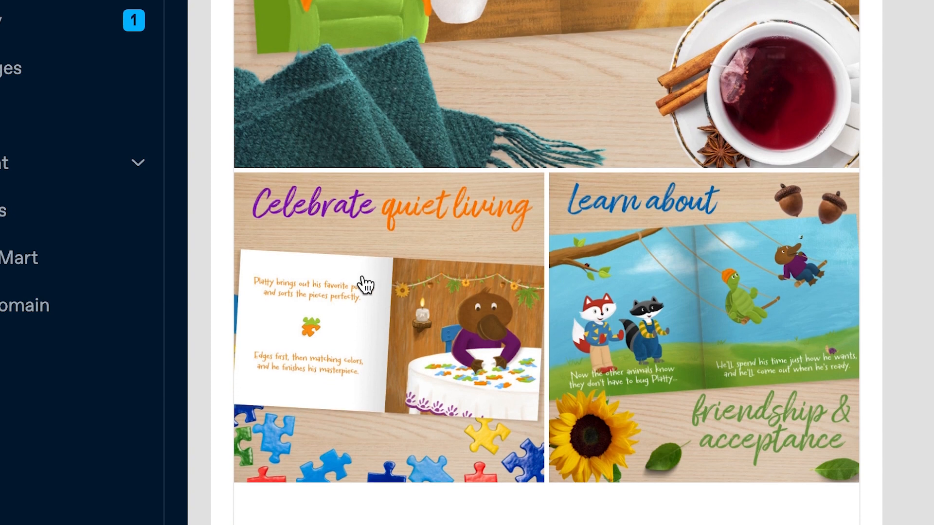
right_click(362, 278)
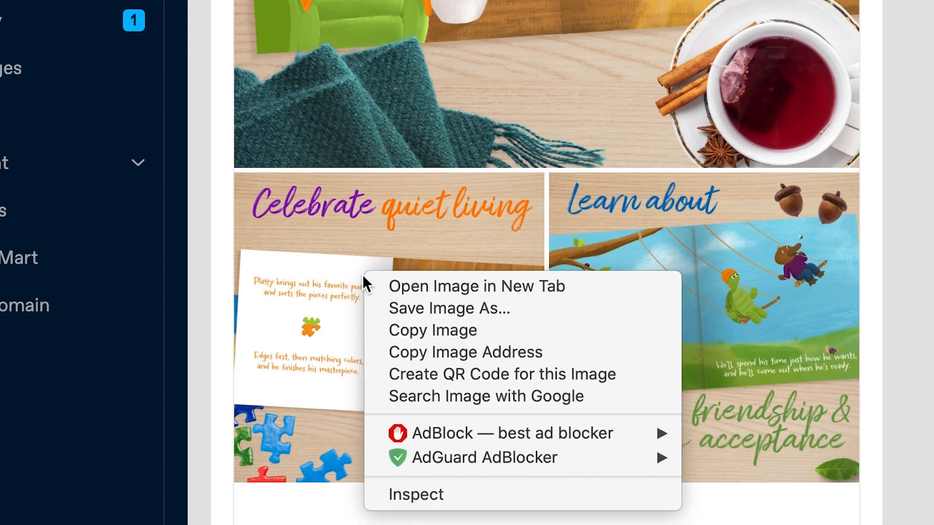
click(452, 349)
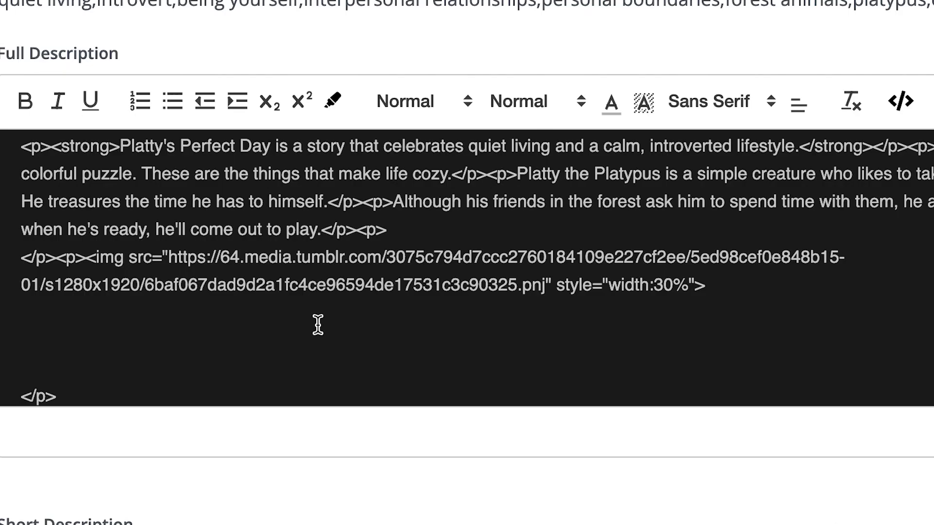
In IngramSpark, add a second img tag below the first, with the copied Tumblr address as src and style="width:30%".
text(<img src)
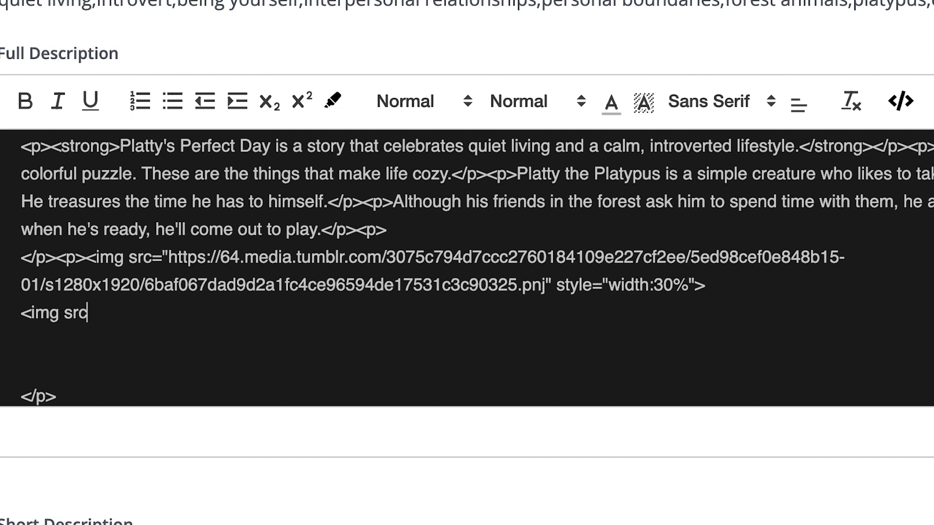
text(=")
text(https://64.media.tumblr.com/6a5d26d607758593a34031de8440fbc5/5ed98cef0e848b15-7d/s540x810/b0e26e2cb74a35fa7f072f7d73825312e7334de3.pnj)
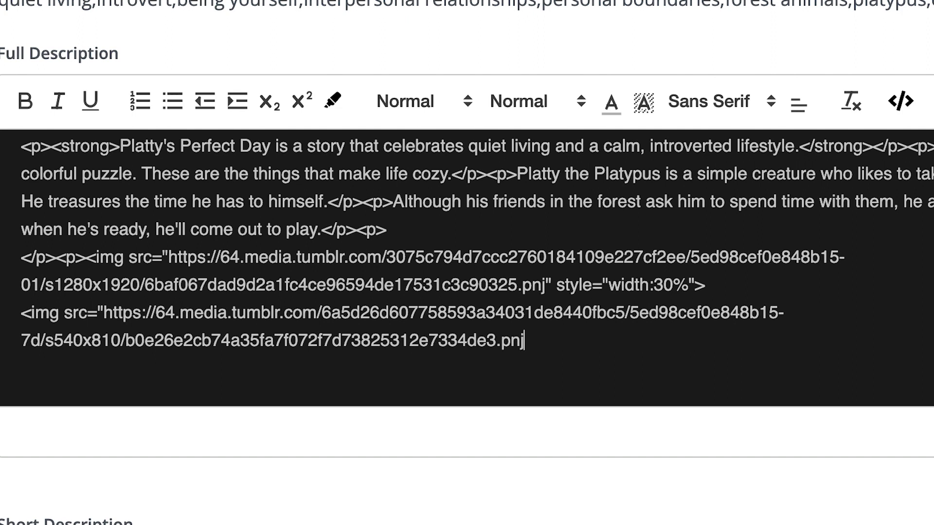
text(" style=")
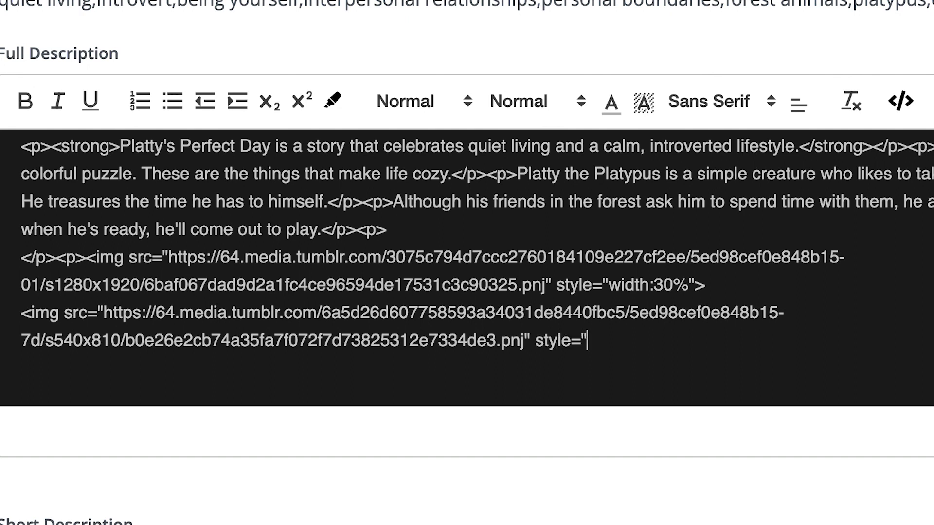
text(width:30)
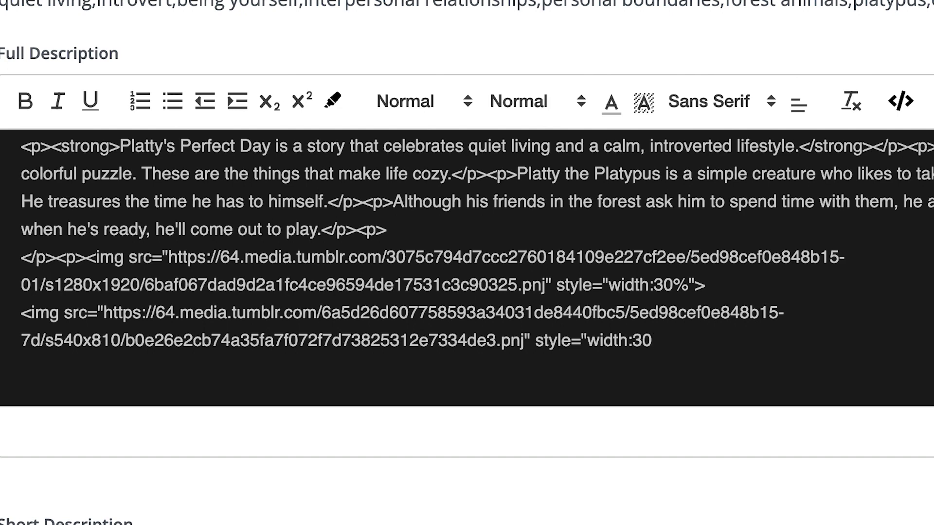
text(%">)
Preview the formatted description and check how the second image sits directly beneath the first.
click(901, 104)
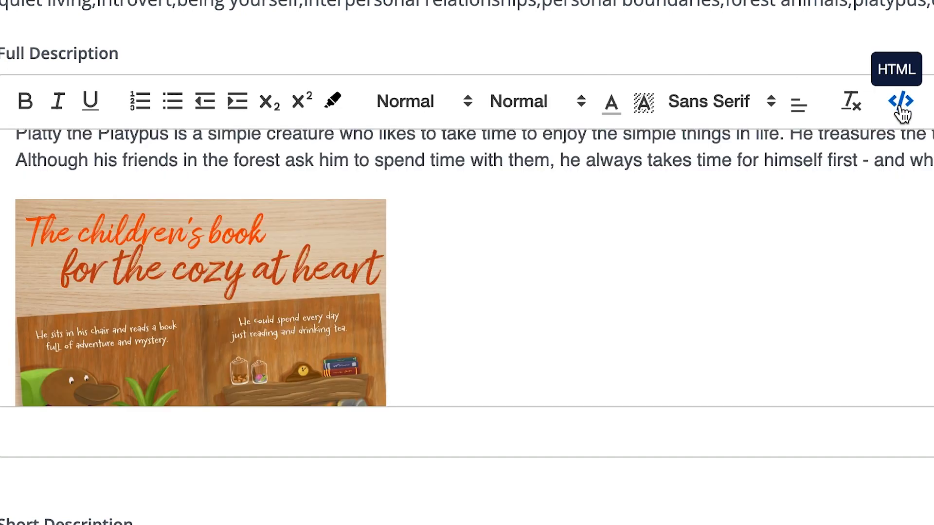
scroll(614, 279, down, 10)
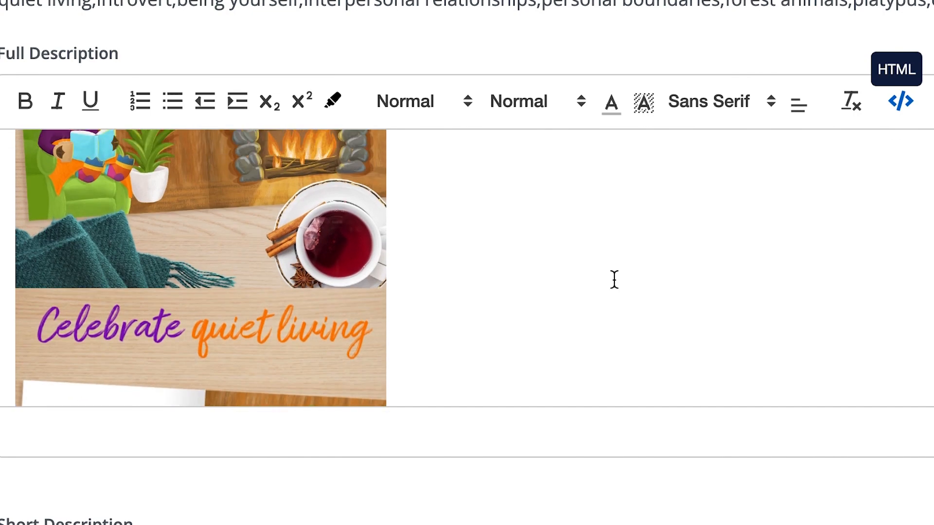
scroll(614, 280, up, 4)
scroll(865, 269, down, 3)
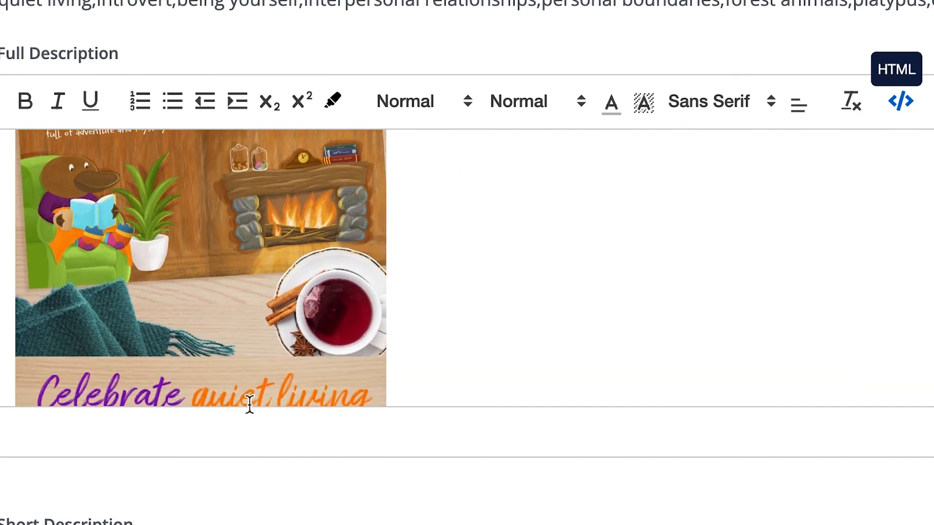
scroll(312, 343, down, 3)
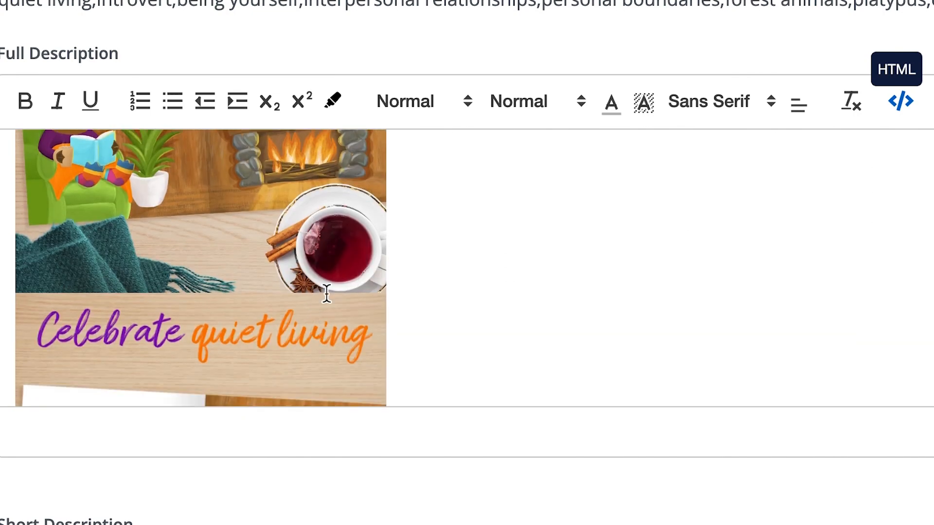
Add a third img tag below the second for the "Learn about friendship & acceptance" Tumblr image with style="width:30%", and preview the formatted description.
click(903, 103)
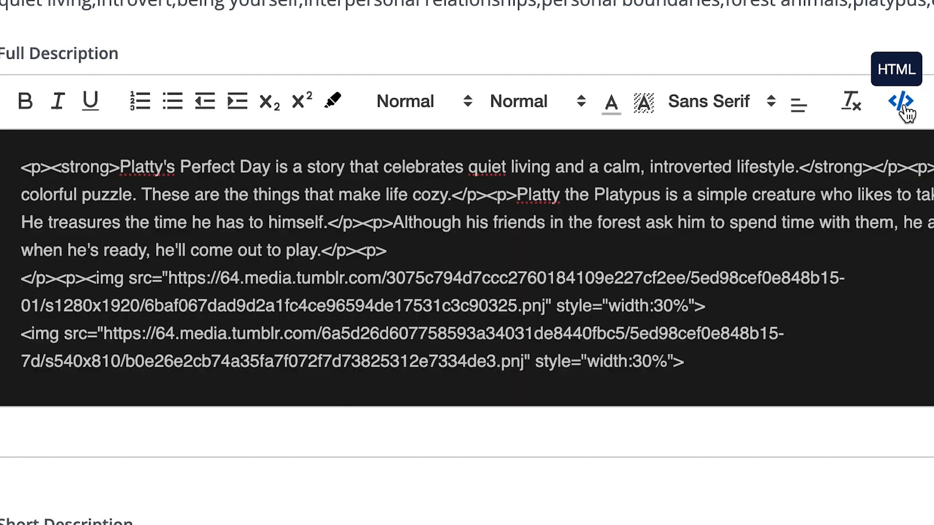
click(805, 292)
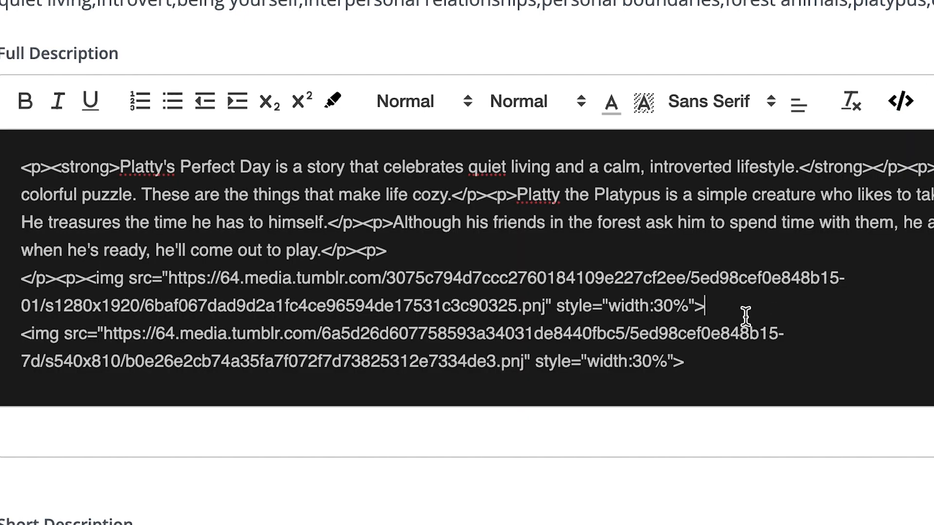
click(690, 361)
click(783, 390)
text(src=")
key(super+v)
text(" style=")
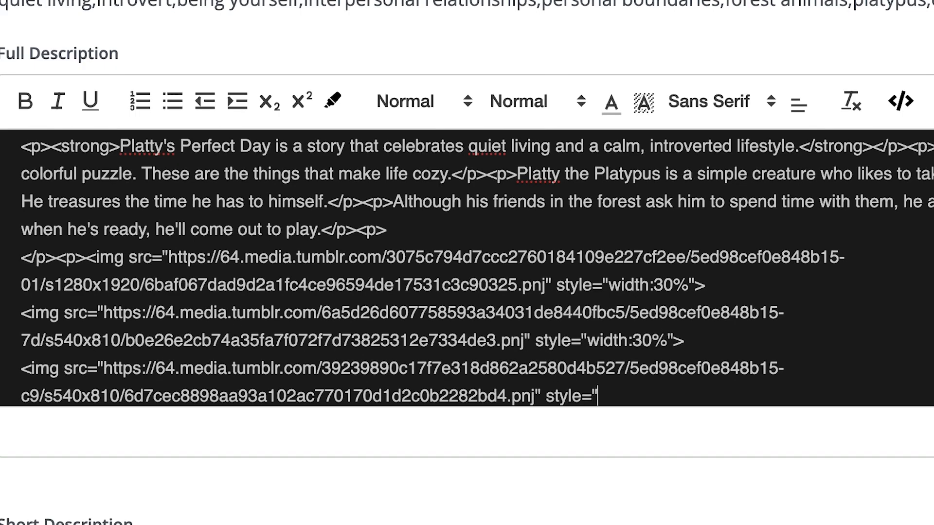
text(width:30%">)
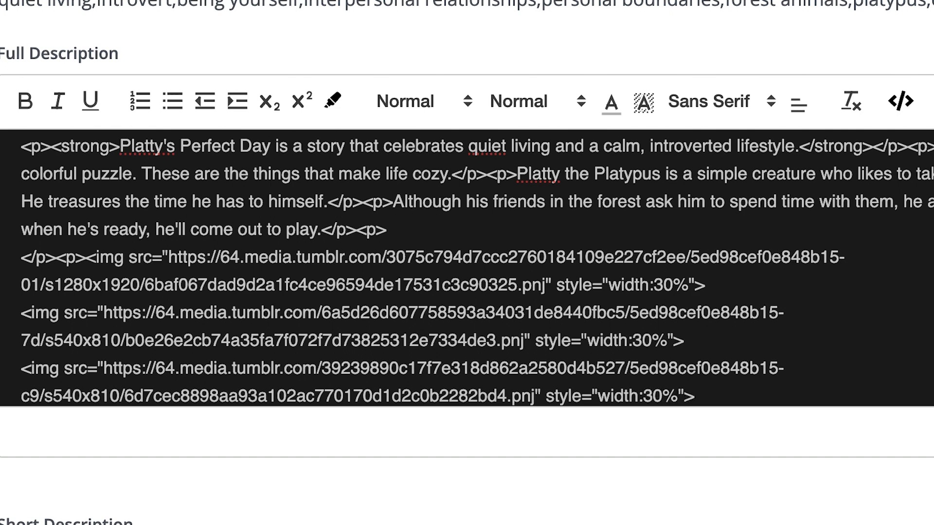
click(902, 103)
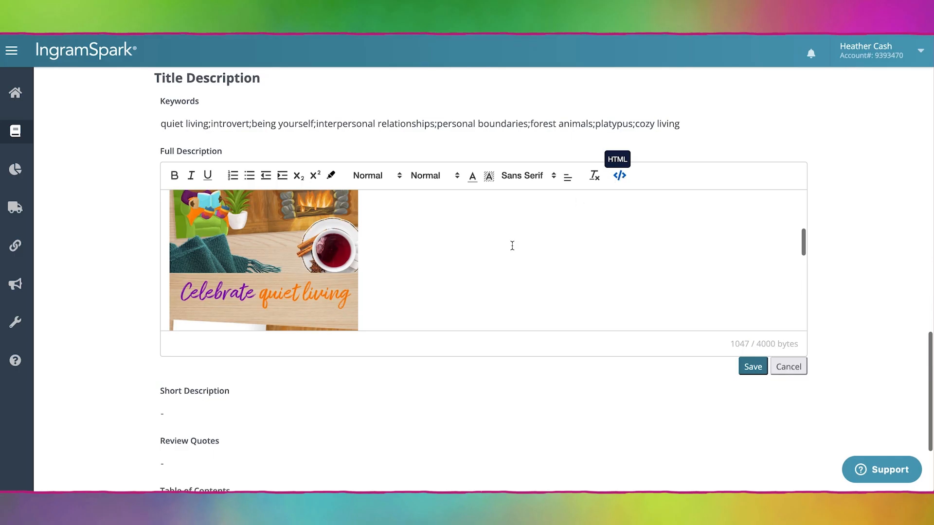
scroll(511, 246, down, 3)
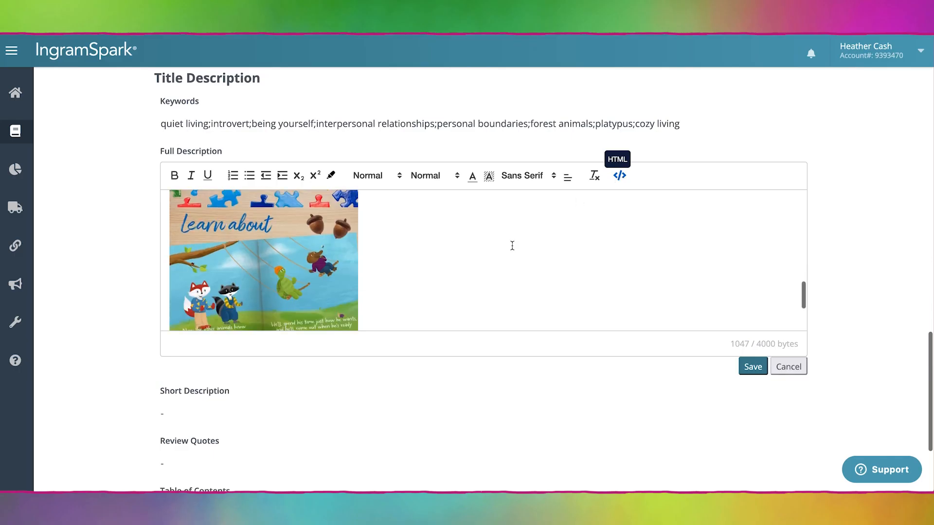
Save the full description and check how the three images line up on the book's public purchase page.
click(754, 368)
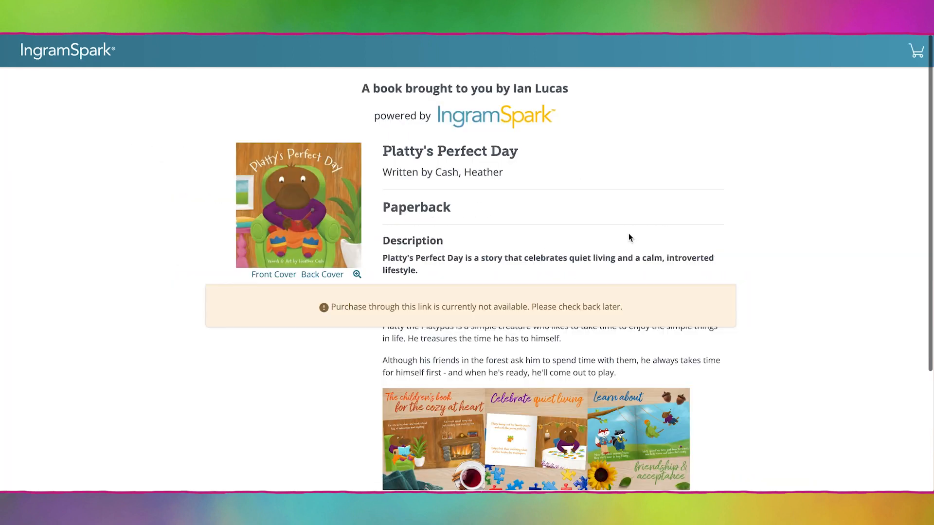
scroll(776, 246, down, 3)
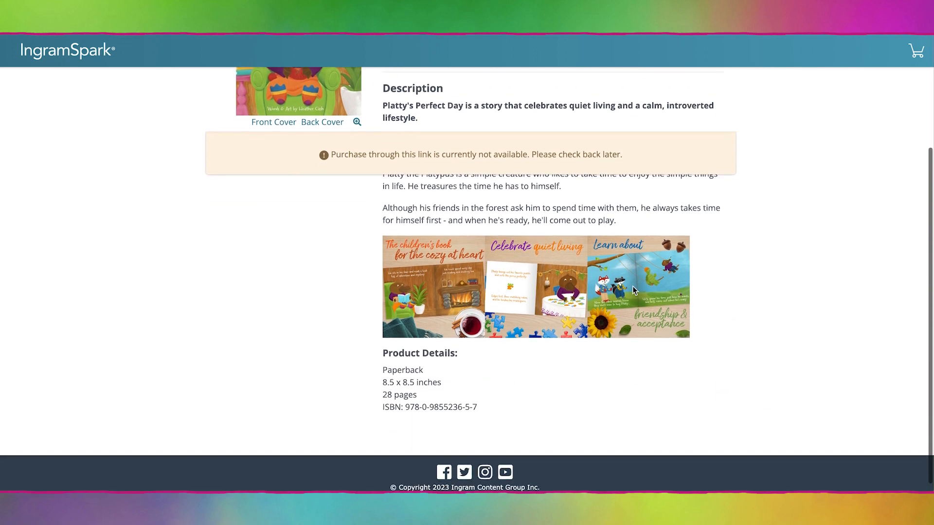
scroll(483, 264, up, 1)
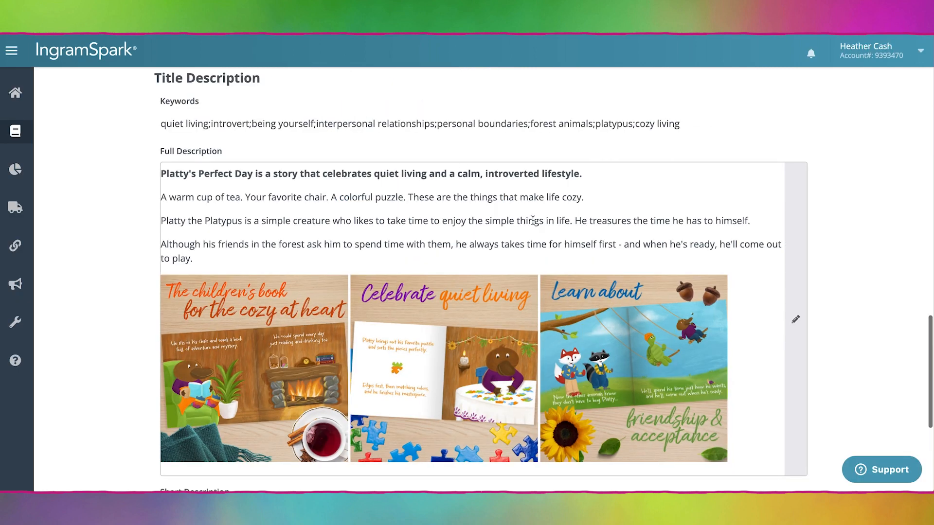
In the full description's HTML, run the three img tags together, separated by single spaces, with a <br> in the empty paragraph above them.
click(798, 326)
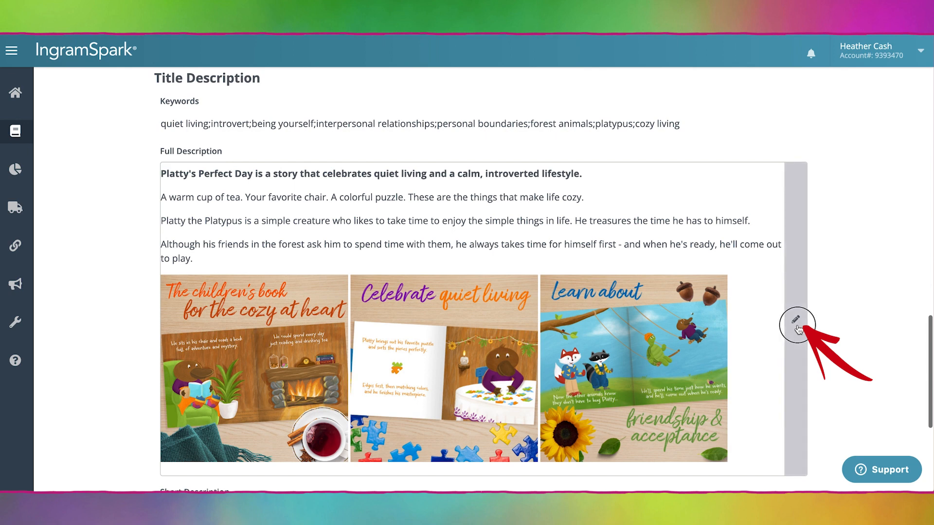
click(619, 176)
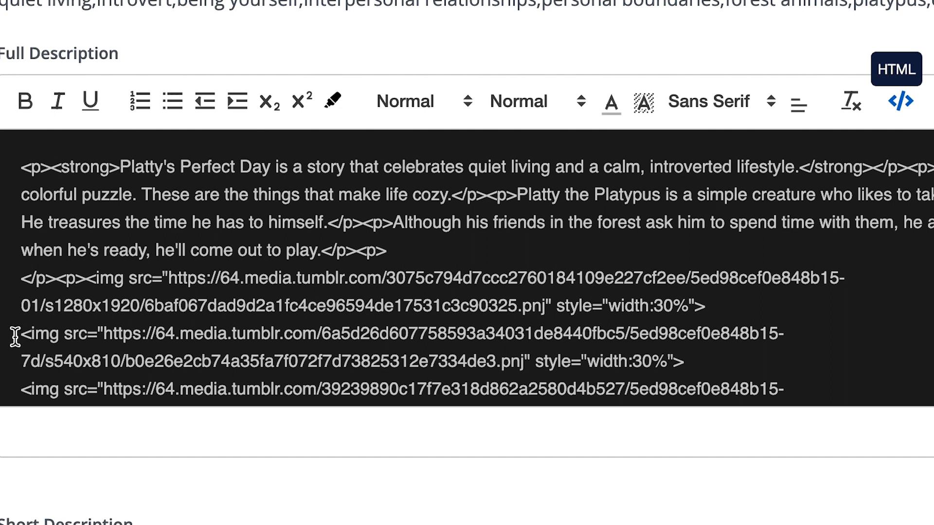
click(169, 296)
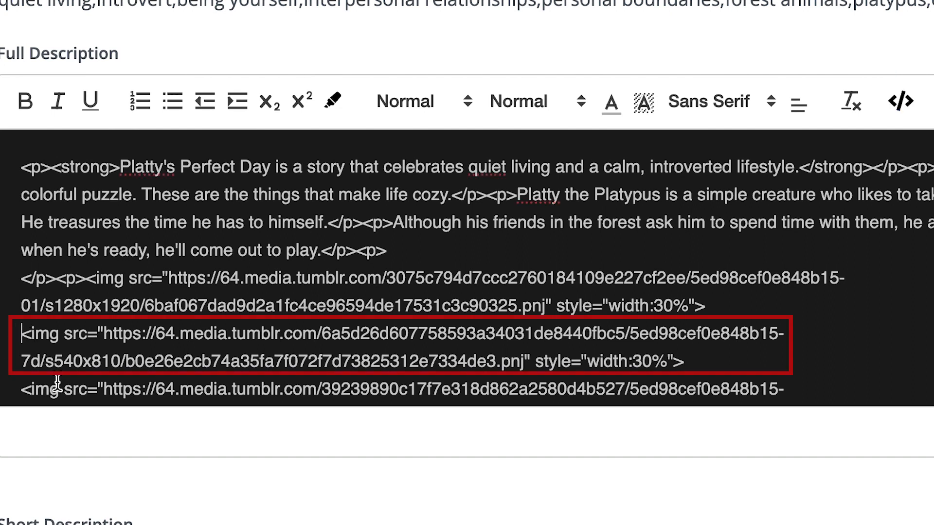
key(BackSpace)
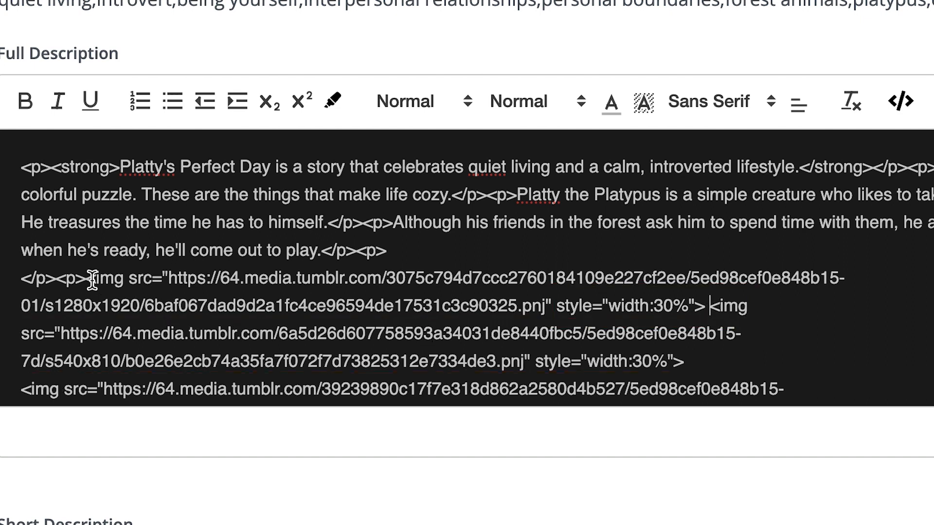
drag(88, 278, 695, 307)
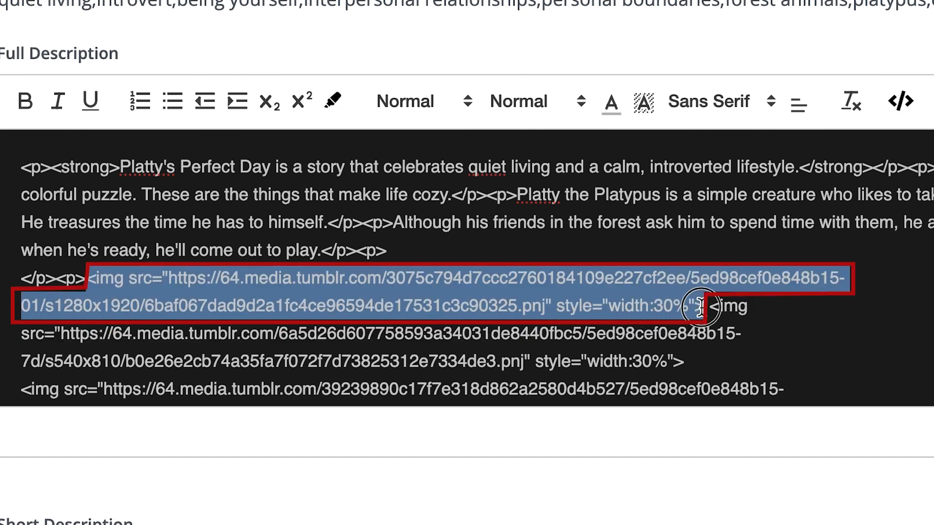
click(708, 306)
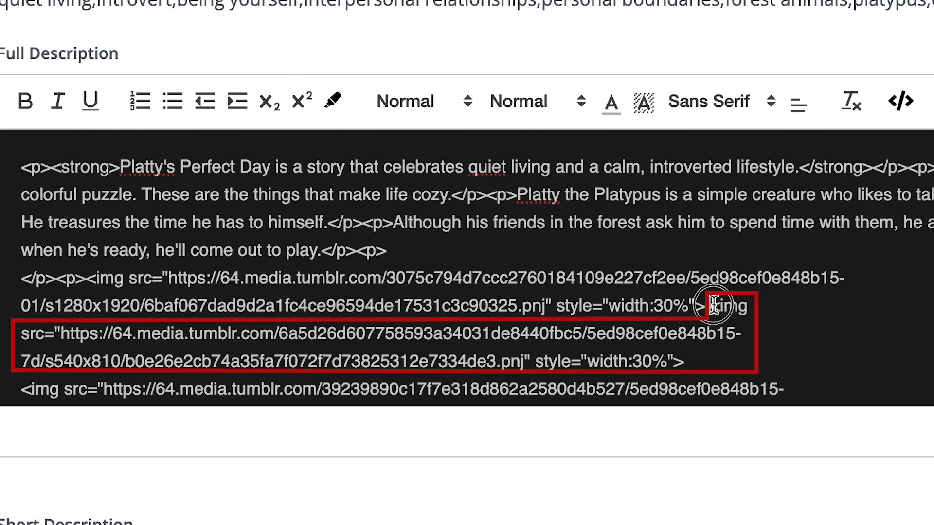
drag(711, 305, 686, 360)
click(725, 362)
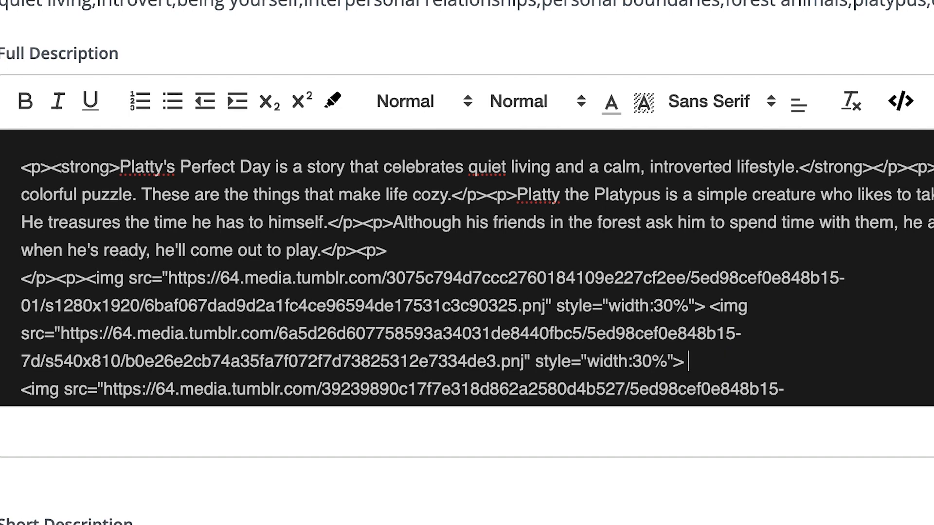
key(Delete)
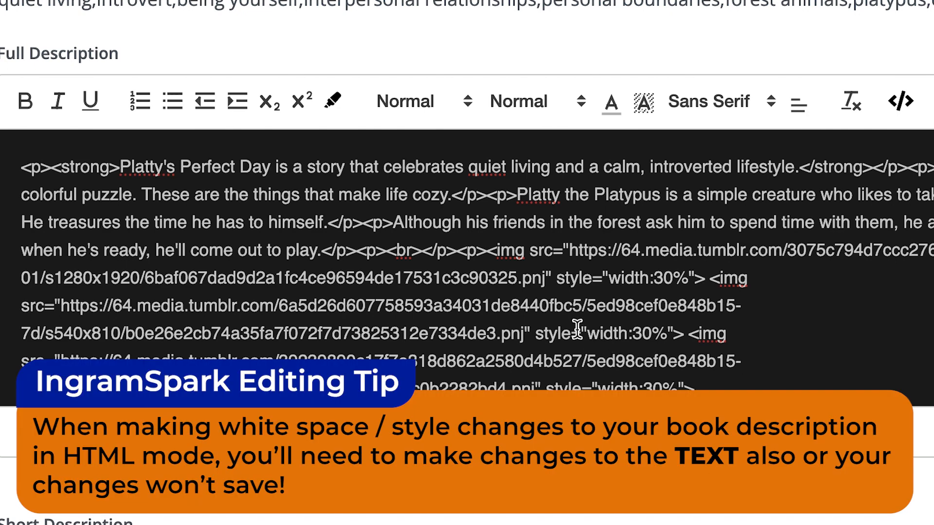
click(689, 334)
key(BackSpace)
drag(668, 334, 631, 329)
click(752, 333)
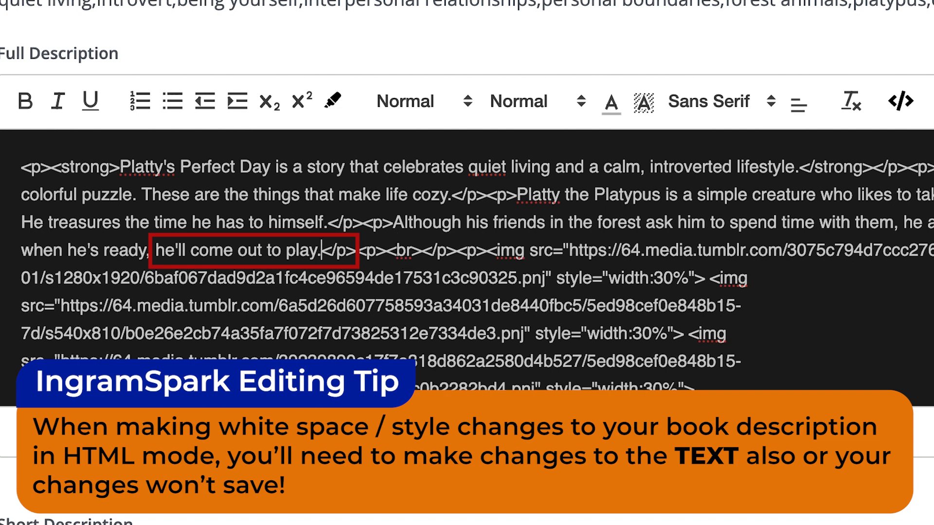
Add an extra period after "he'll come out to play.", save the description, and check the image spacing on the purchase page.
text(.)
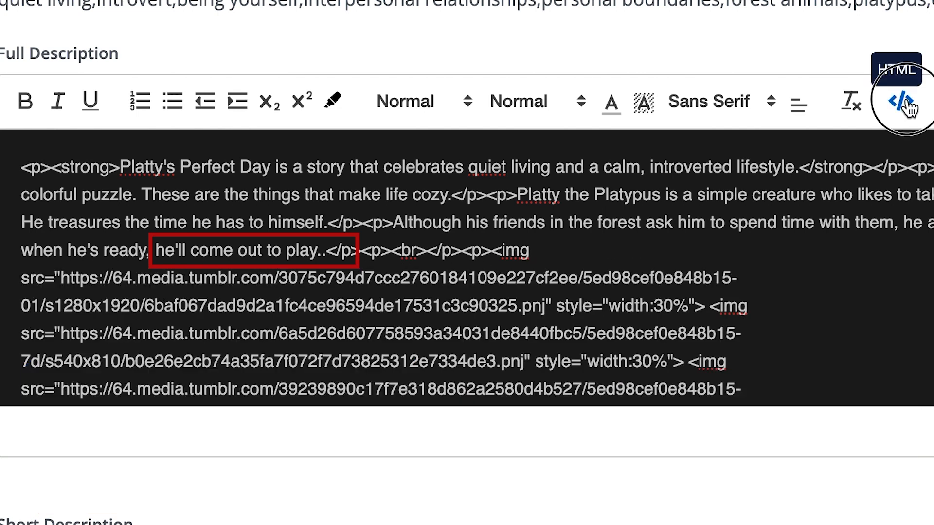
click(905, 104)
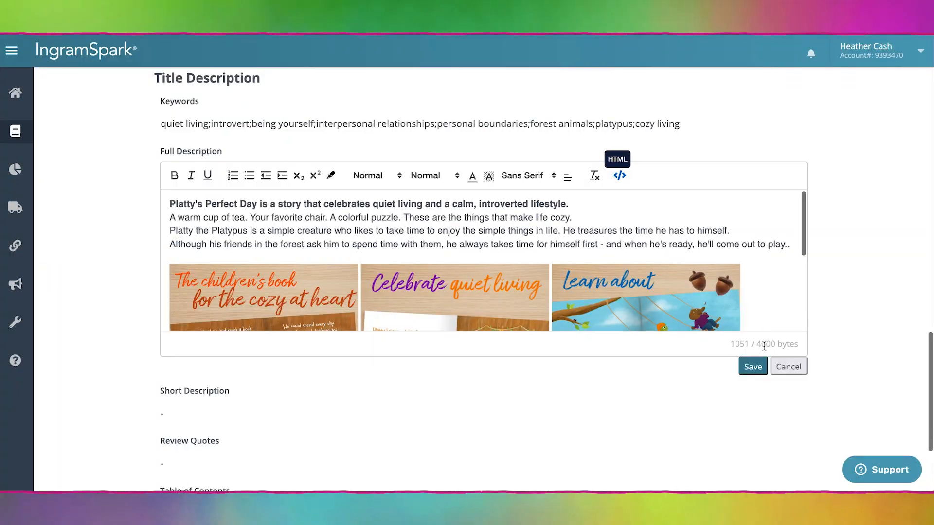
click(748, 371)
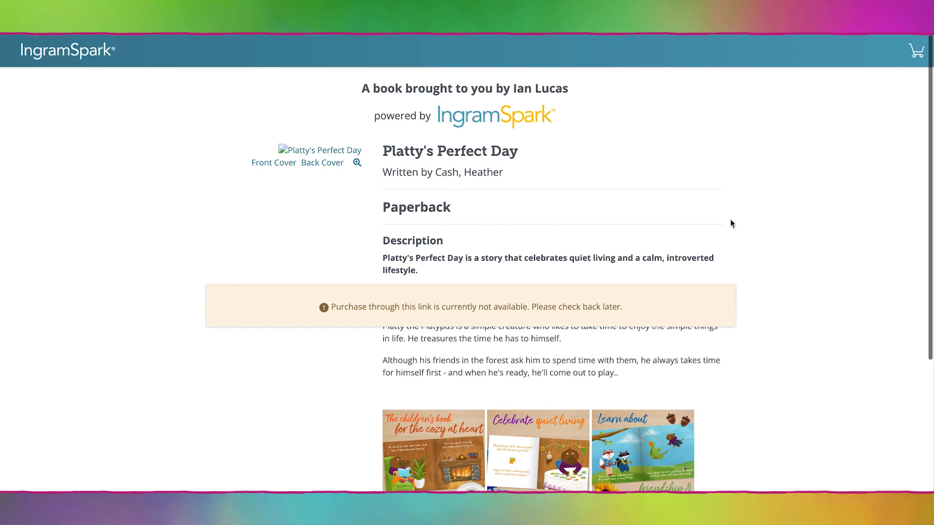
scroll(730, 220, down, 3)
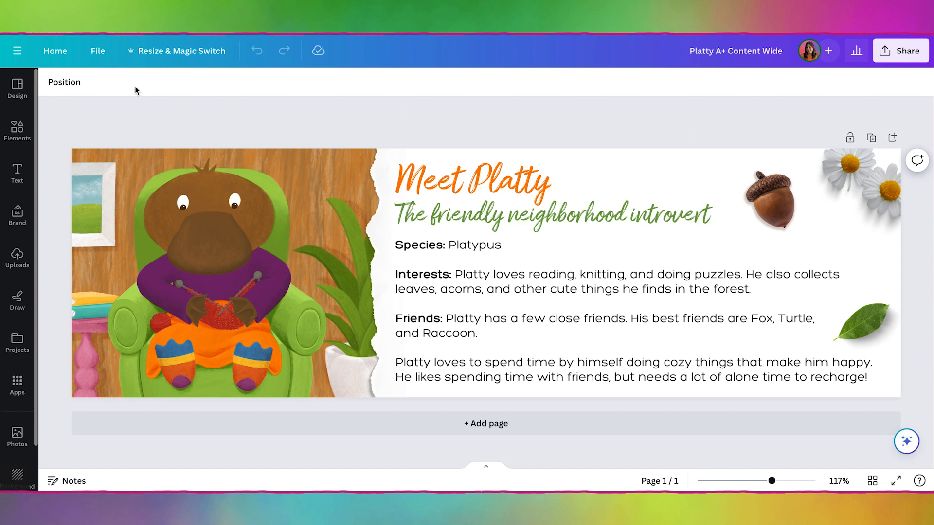
Switch to the "Platty A+ Content Wide" design in Canva, check its pixel dimensions, and publish it to Tumblr without a caption.
click(103, 57)
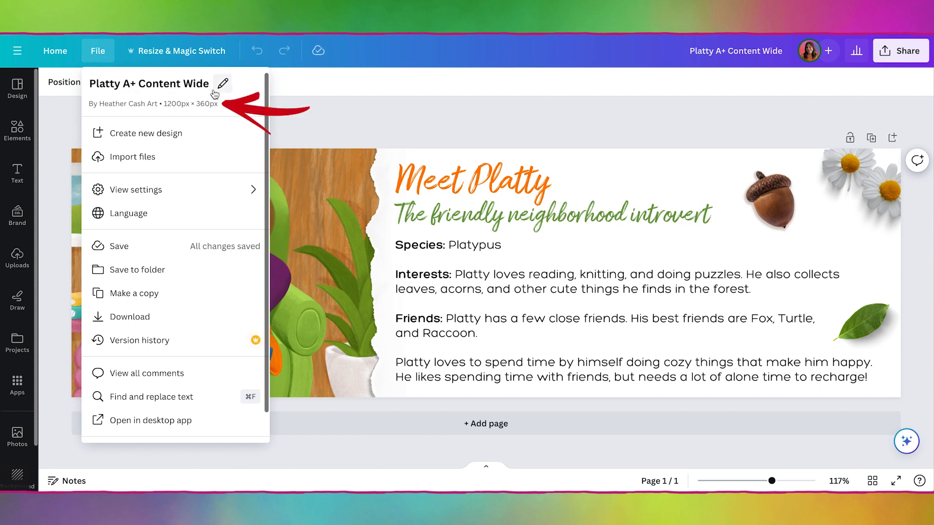
click(330, 118)
click(902, 57)
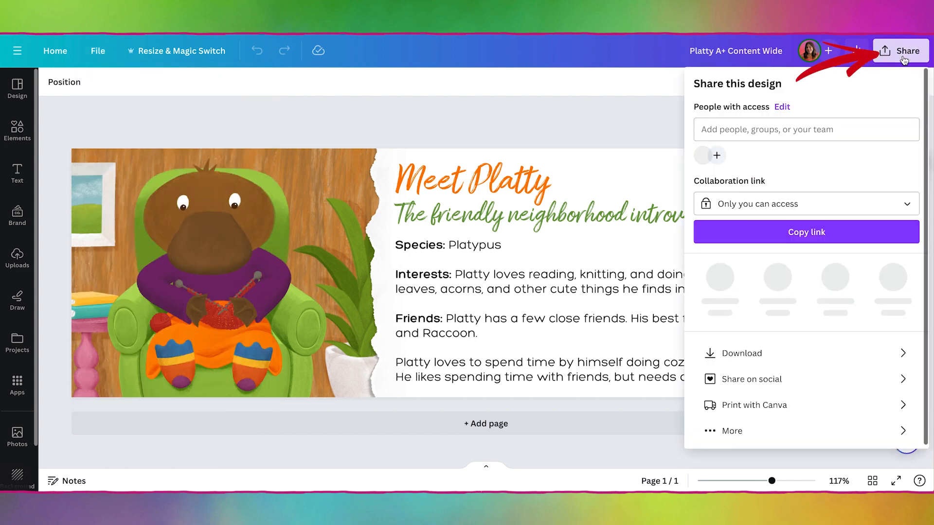
click(729, 429)
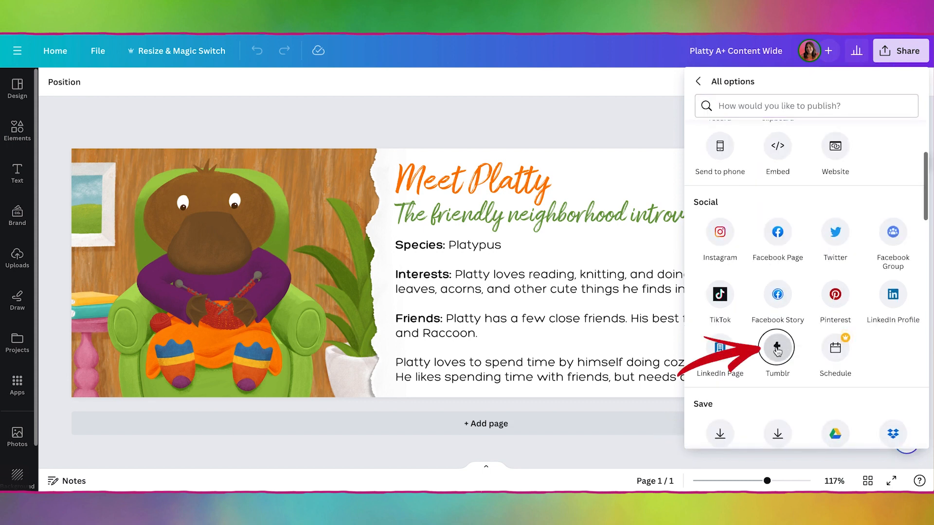
click(777, 349)
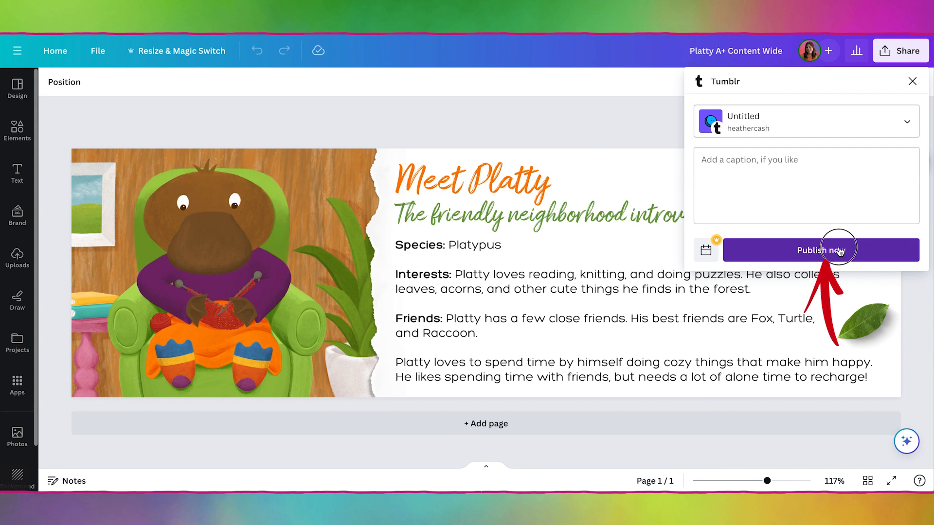
click(840, 251)
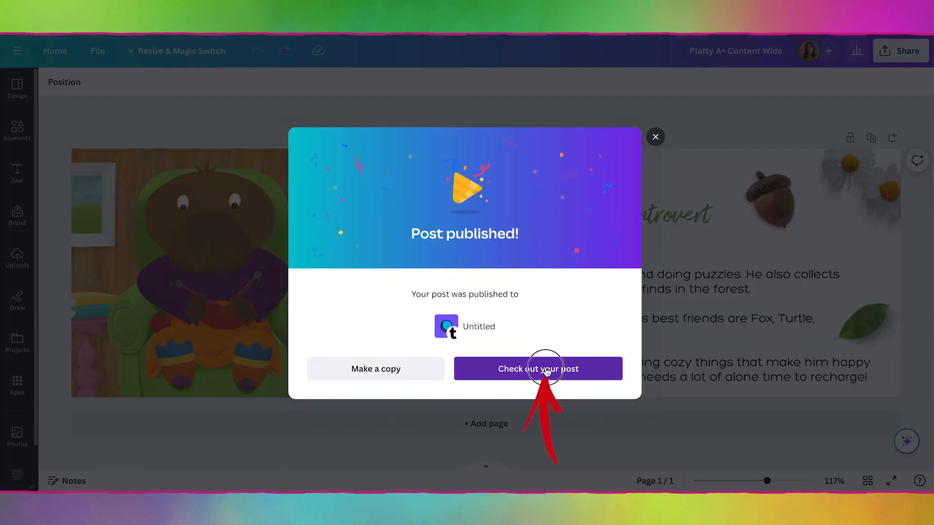
Open the published Tumblr post and copy the image address of the "Meet Platty" banner.
click(547, 371)
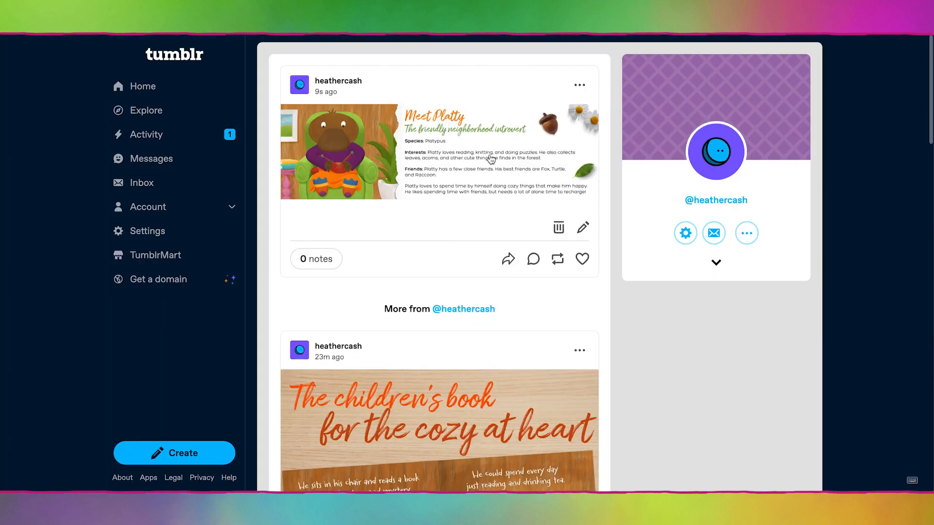
right_click(354, 152)
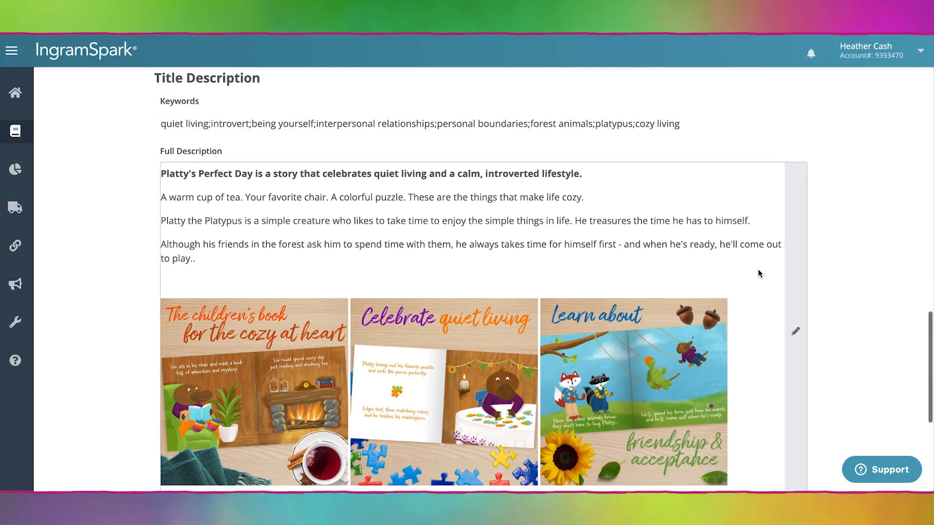
In IngramSpark, reopen the full description's HTML and add a <br/> on its own line below the third img tag.
click(793, 324)
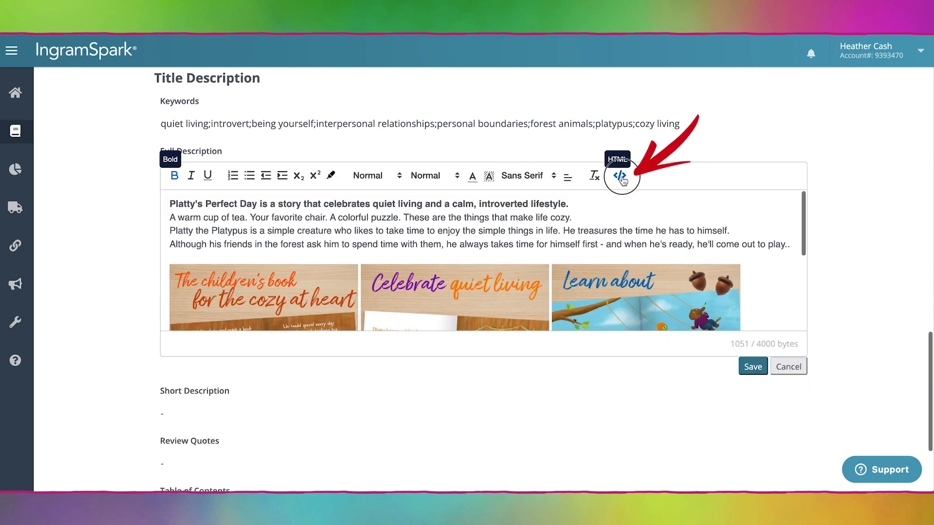
click(620, 177)
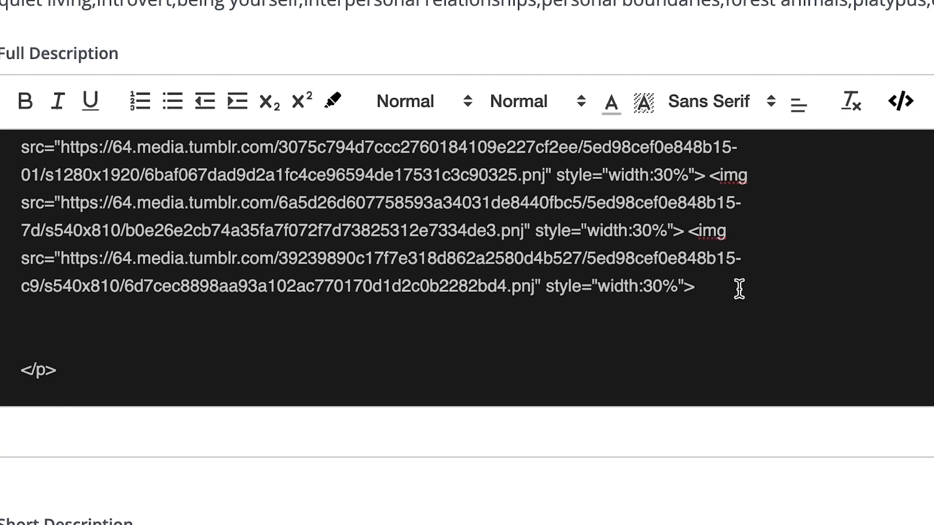
click(739, 289)
key(Return)
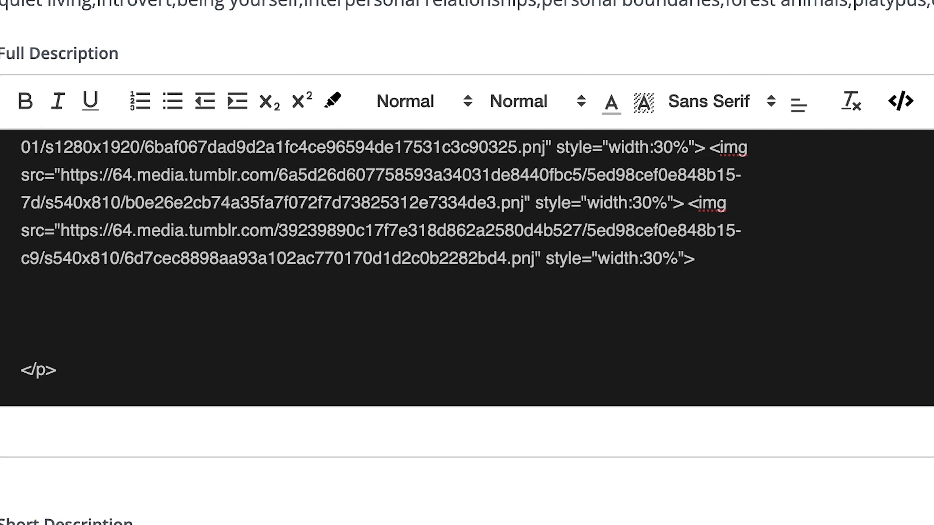
text(<br/>)
key(Return)
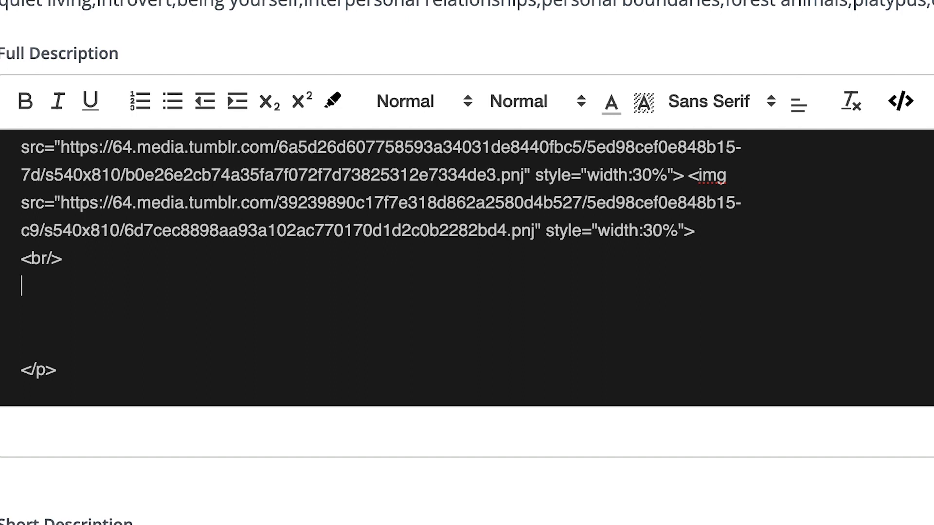
Add a fourth img tag below the <br/> with the copied "Meet Platty" Tumblr address as src and no width style.
text(<img src=")
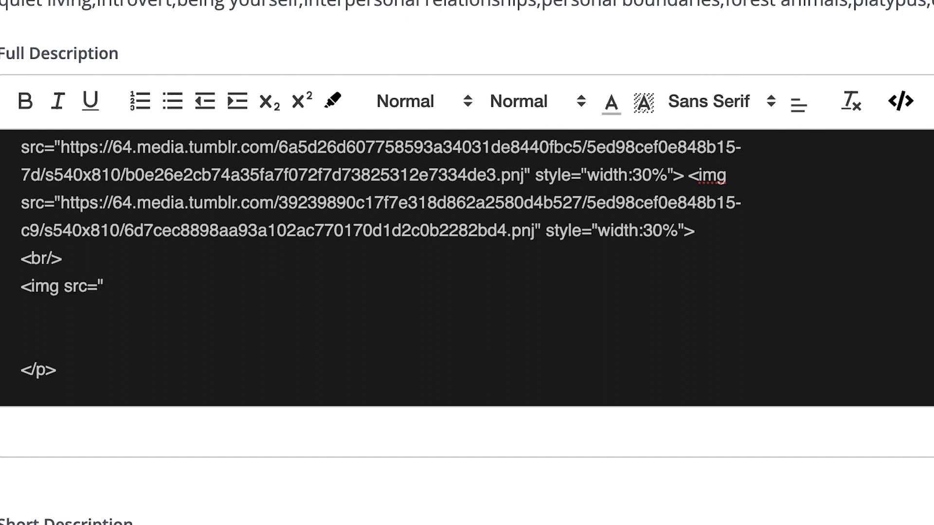
text(https://64.media.tumblr.com/9f04f80e4e8d9ab26c7c195688e69132/eb2354e41f8c7ad1-de/s1280x1920/95de6fa850458839e37b1ec6837f1219240a7113.pnj)
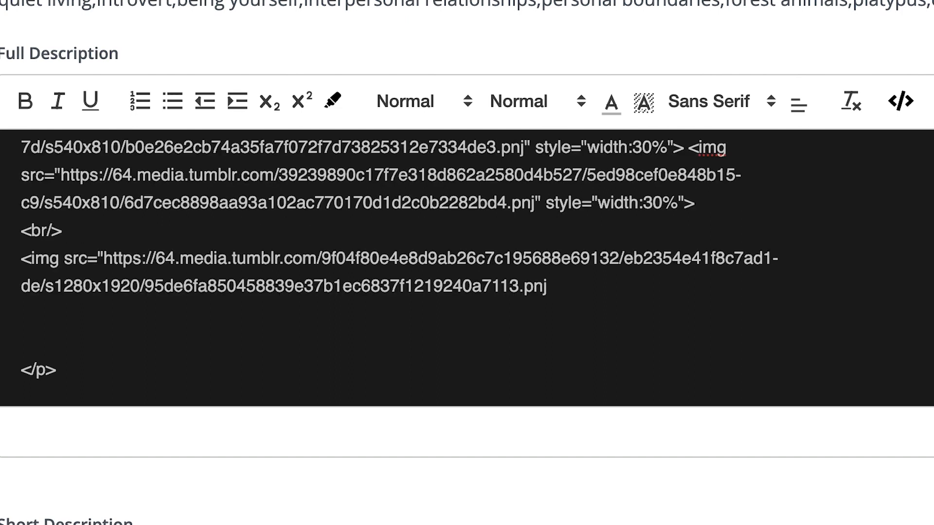
text(" >)
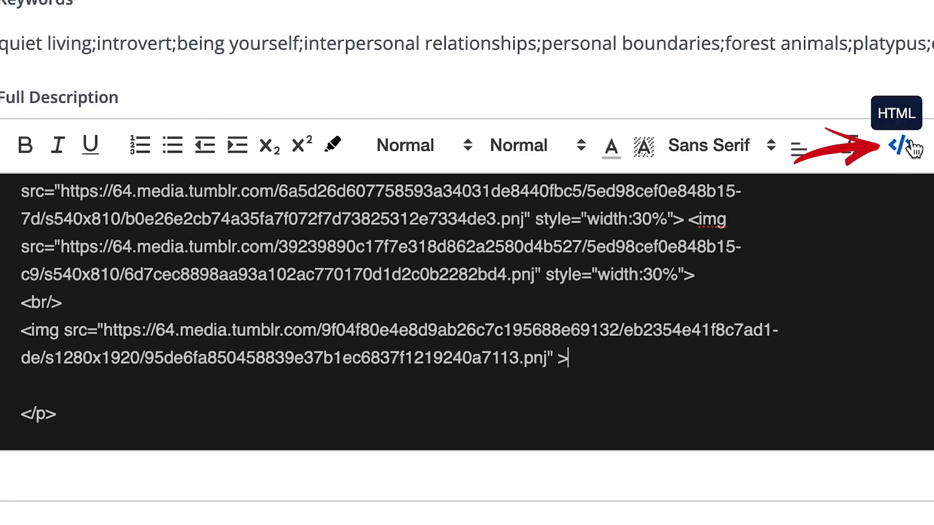
Preview and save the description, and reload the purchase page to check how the wide "Meet Platty" image fits.
click(908, 143)
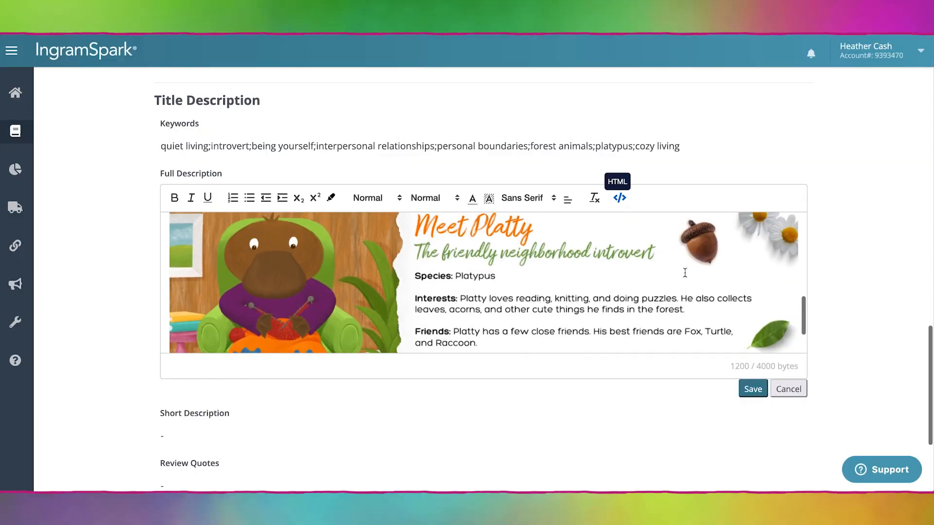
click(753, 390)
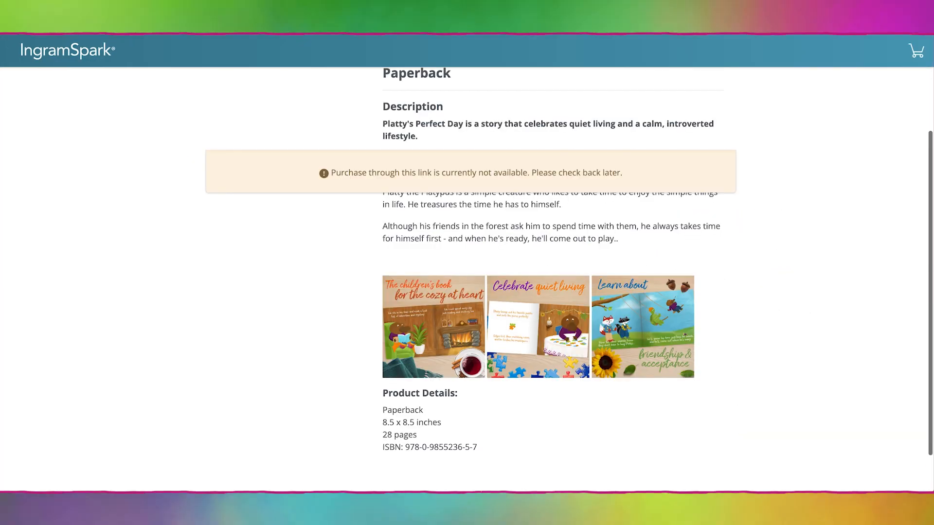
key(super+r)
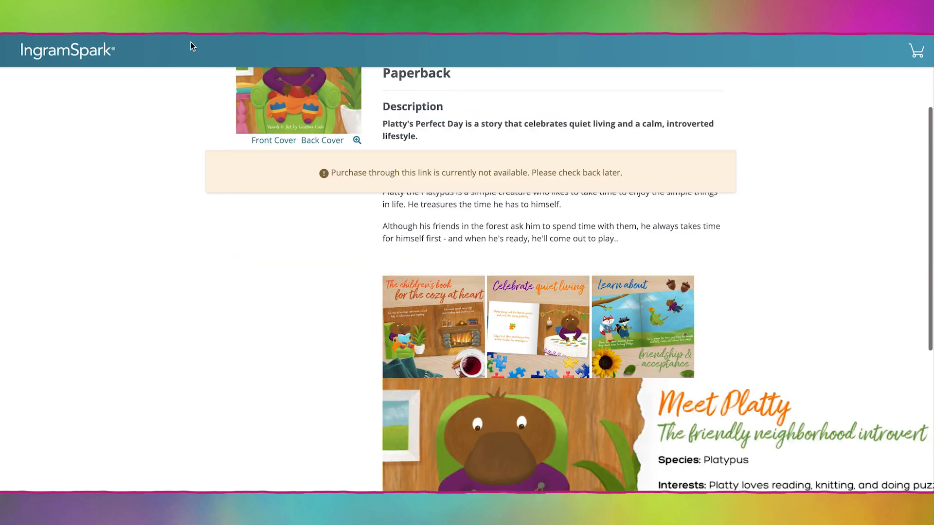
scroll(652, 396, down, 3)
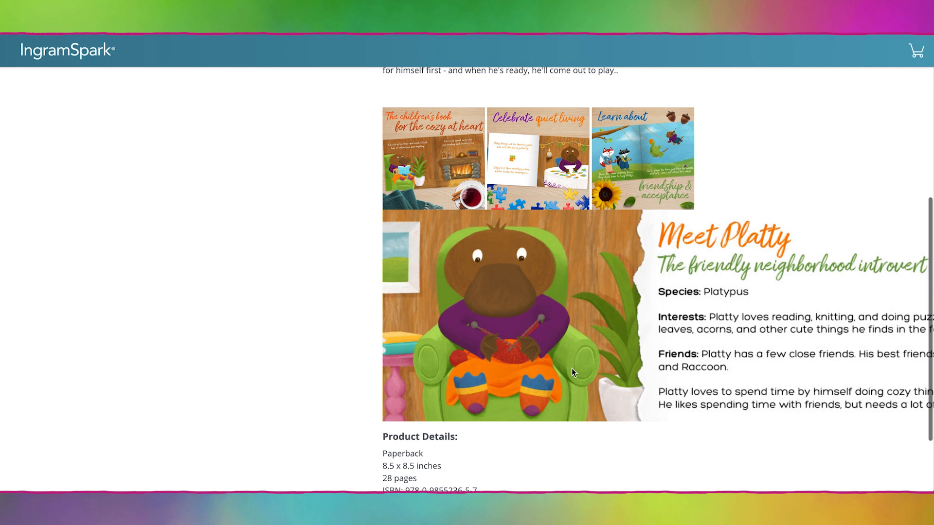
scroll(572, 371, up, 2)
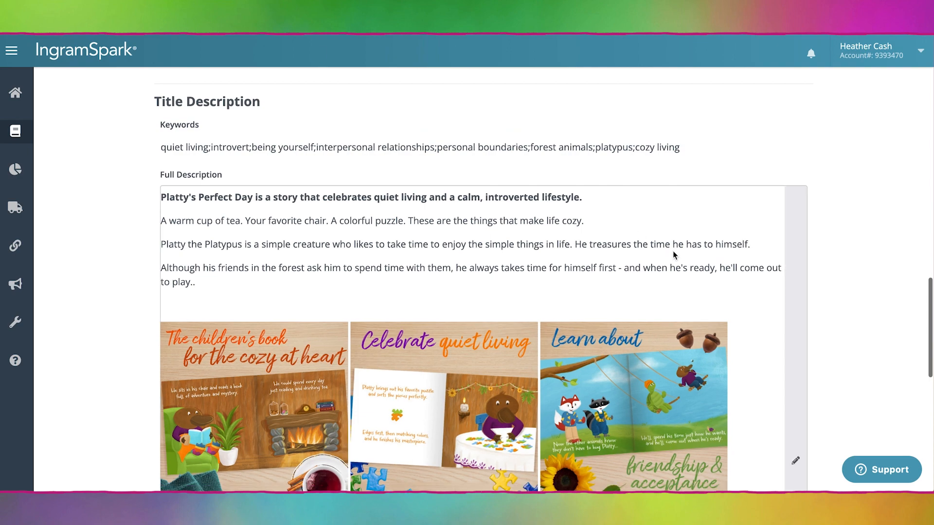
Reopen the full description's HTML and add style="width:100%" to the fourth img tag, the "Meet Platty" banner.
scroll(830, 296, down, 2)
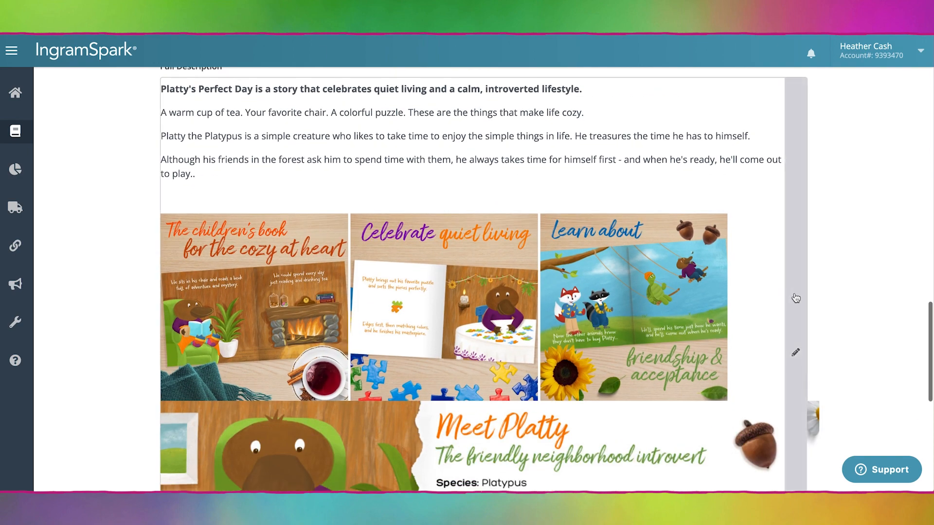
click(794, 296)
click(620, 91)
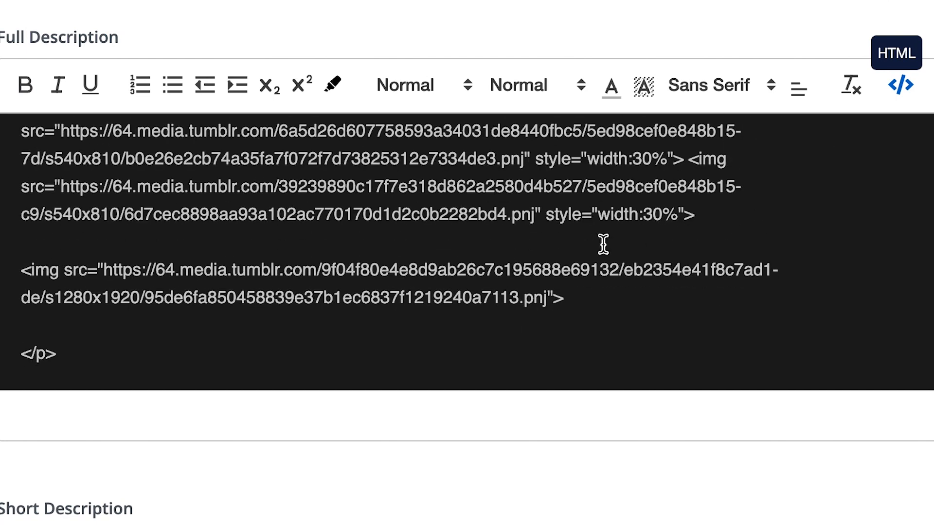
click(553, 298)
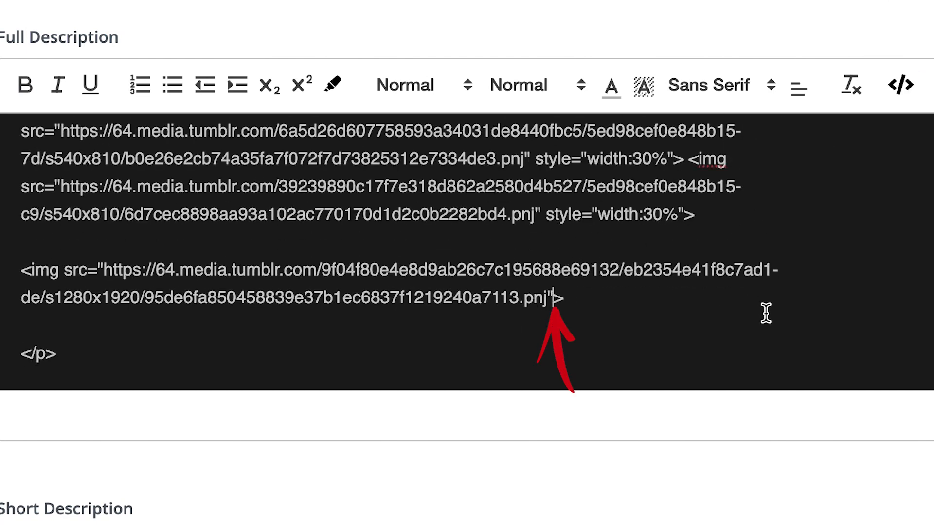
text(style=)
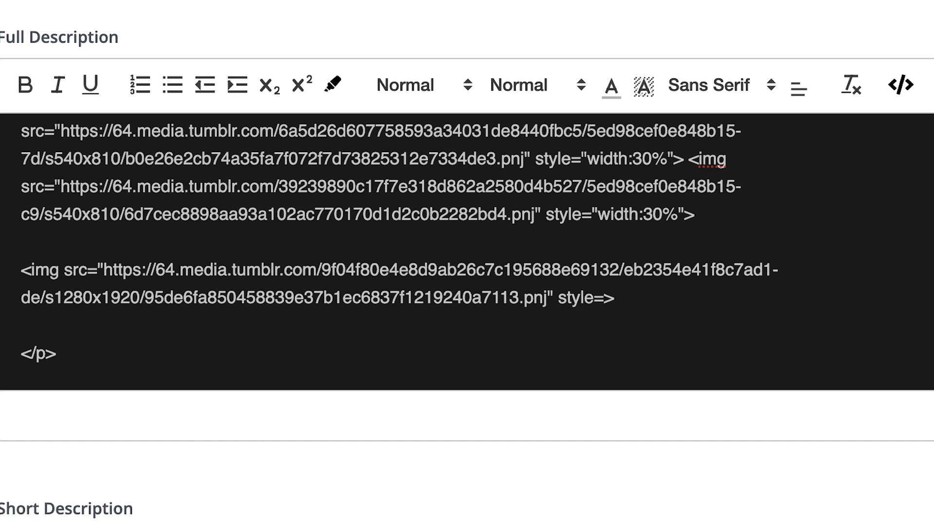
text("width:100)
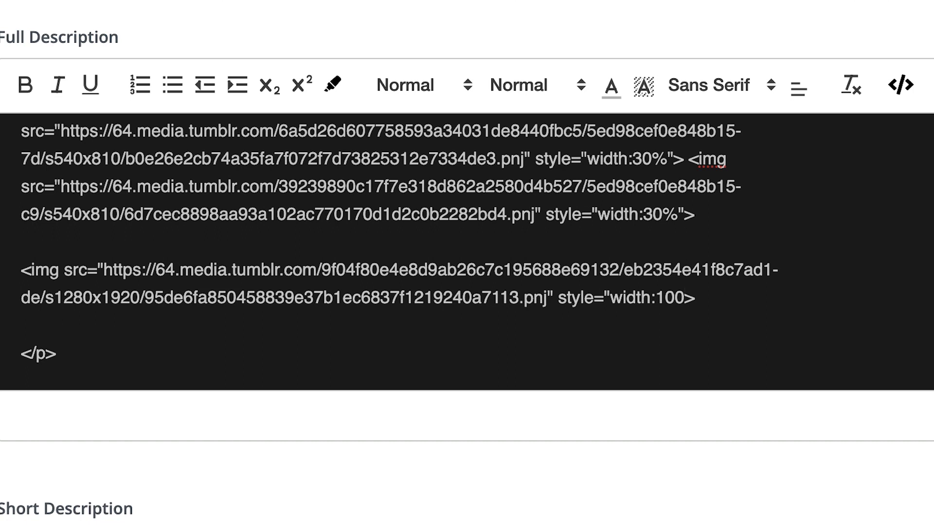
text(%")
scroll(888, 333, up, 4)
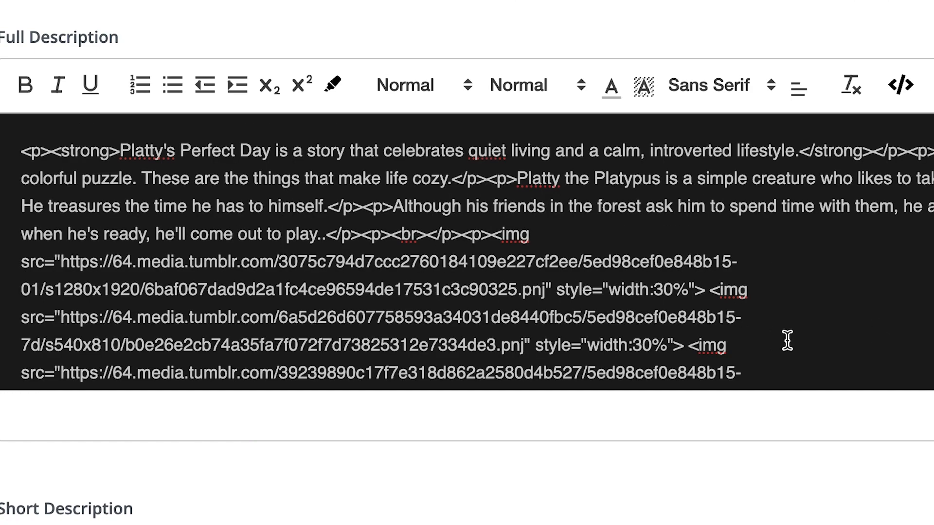
scroll(787, 340, down, 4)
drag(549, 295, 693, 292)
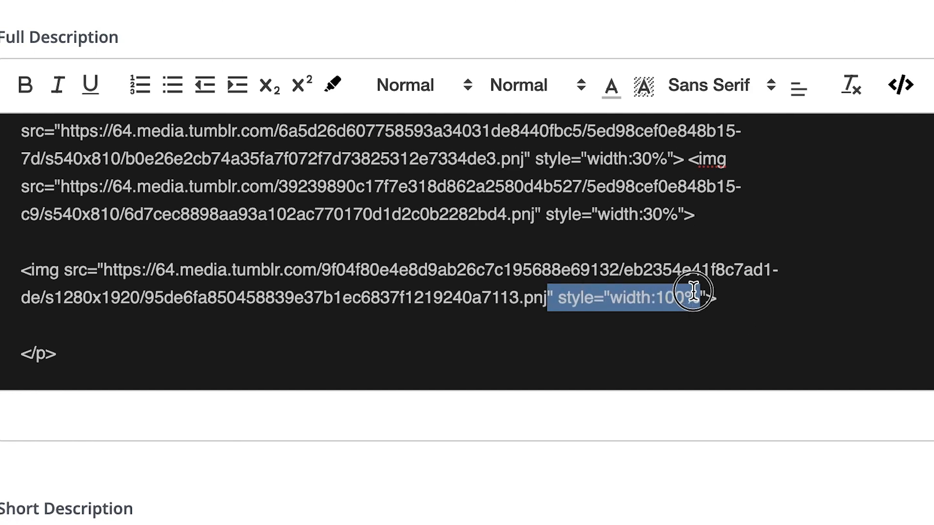
click(713, 294)
Remove the extra period after "he'll come out to play", preview the formatted description and save it.
scroll(712, 294, up, 4)
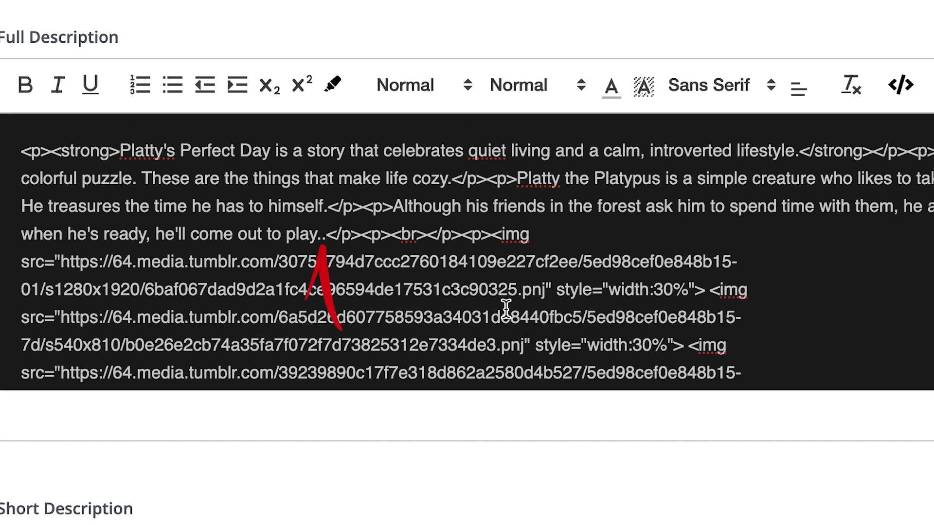
key(BackSpace)
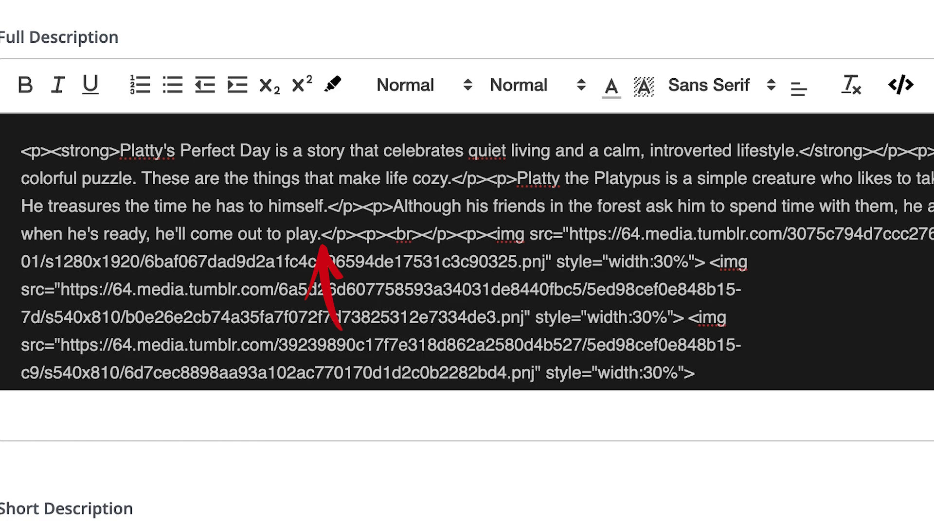
click(901, 87)
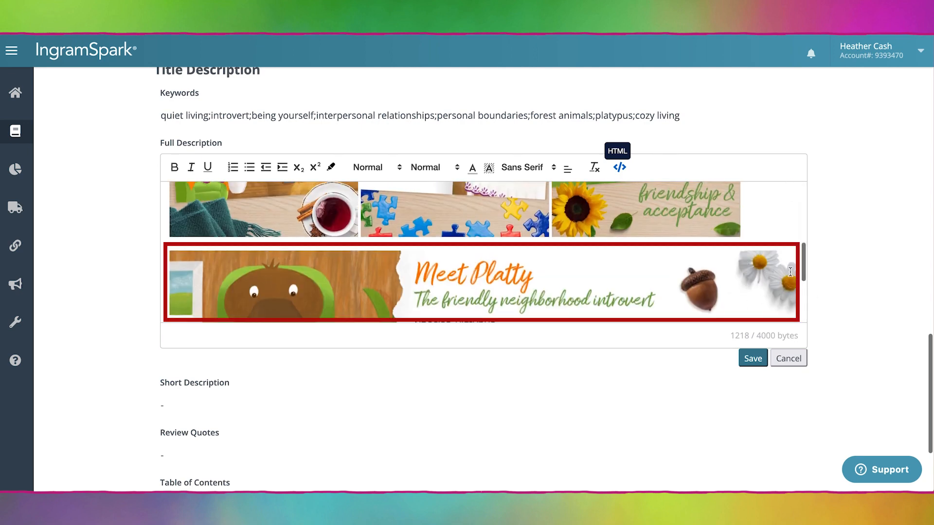
click(752, 360)
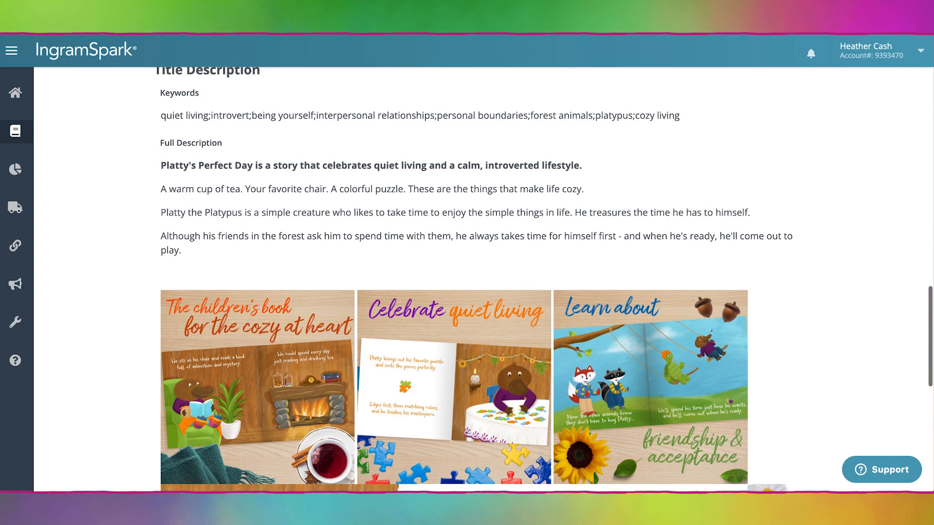
Reopen the saved full description as HTML source at the banner's img tag.
click(797, 319)
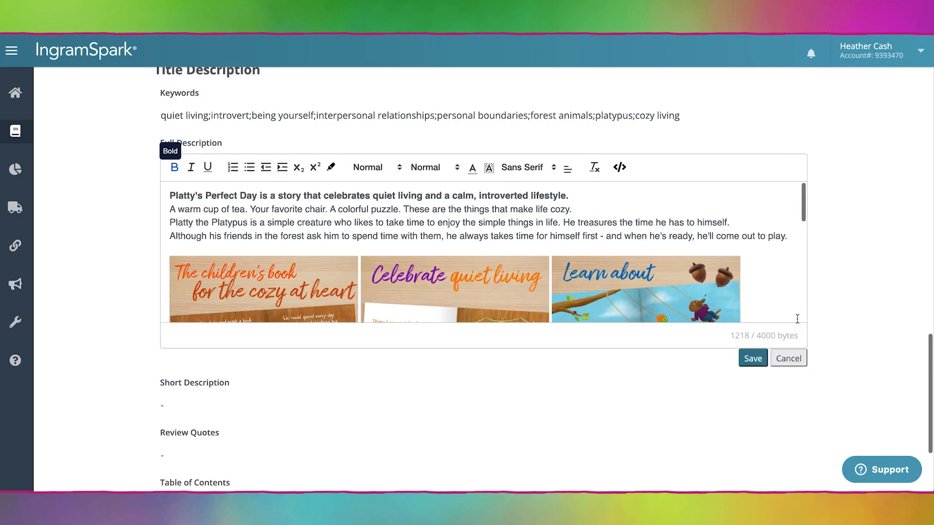
click(619, 167)
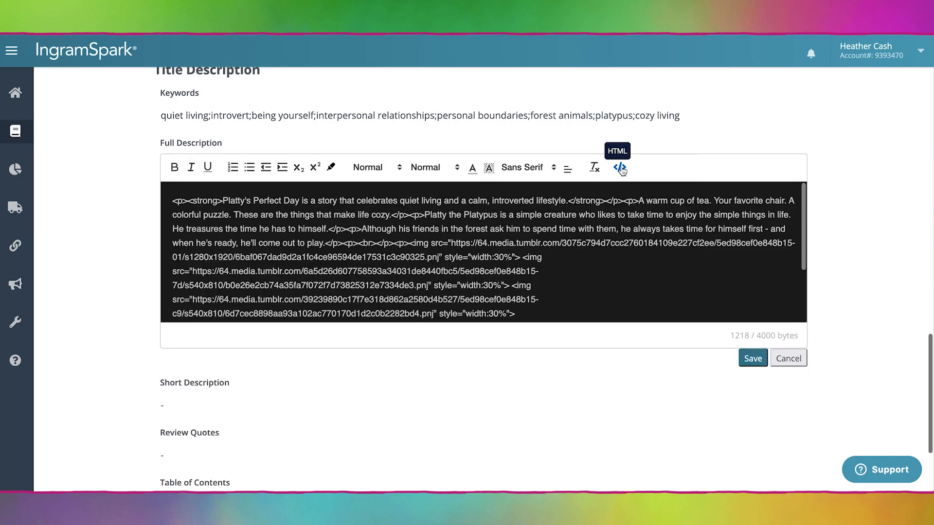
scroll(611, 233, down, 3)
click(473, 248)
Examine the opening <p> at the start of the description and the closing </p> below the banner's img tag.
scroll(473, 248, up, 2)
scroll(473, 248, down, 2)
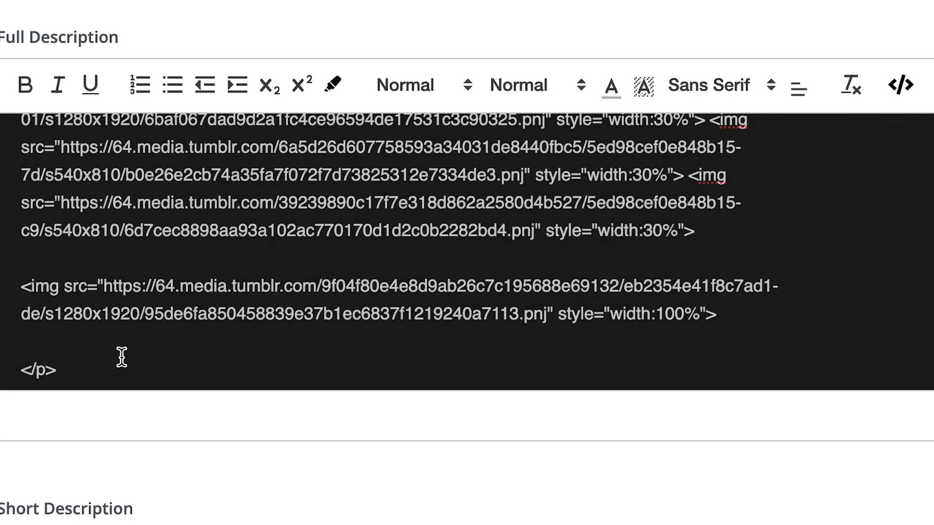
drag(57, 369, 14, 368)
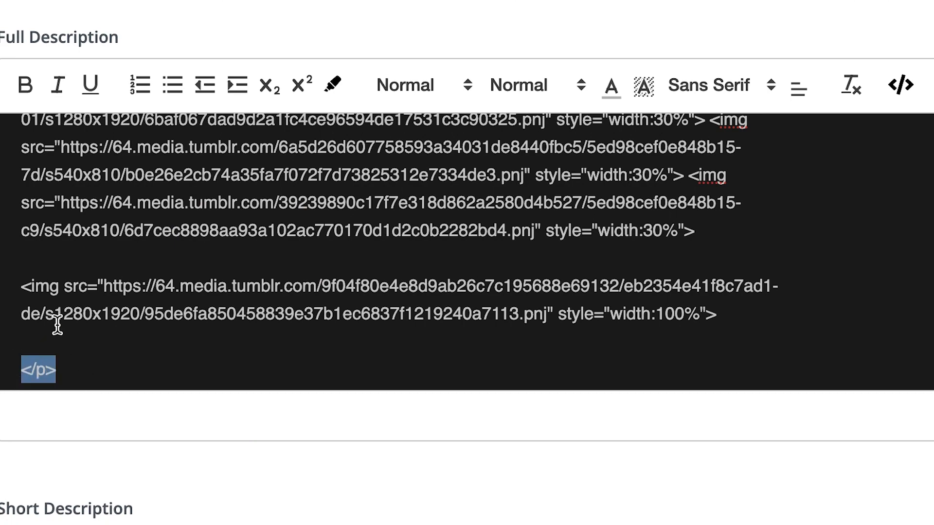
click(94, 250)
scroll(94, 250, up, 5)
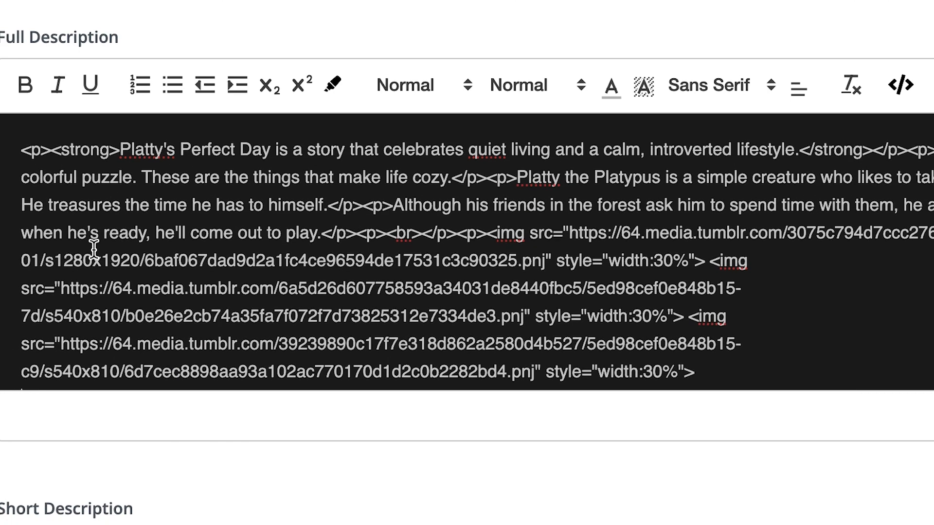
scroll(82, 344, down, 5)
scroll(82, 343, up, 5)
drag(54, 150, 18, 145)
scroll(132, 233, down, 5)
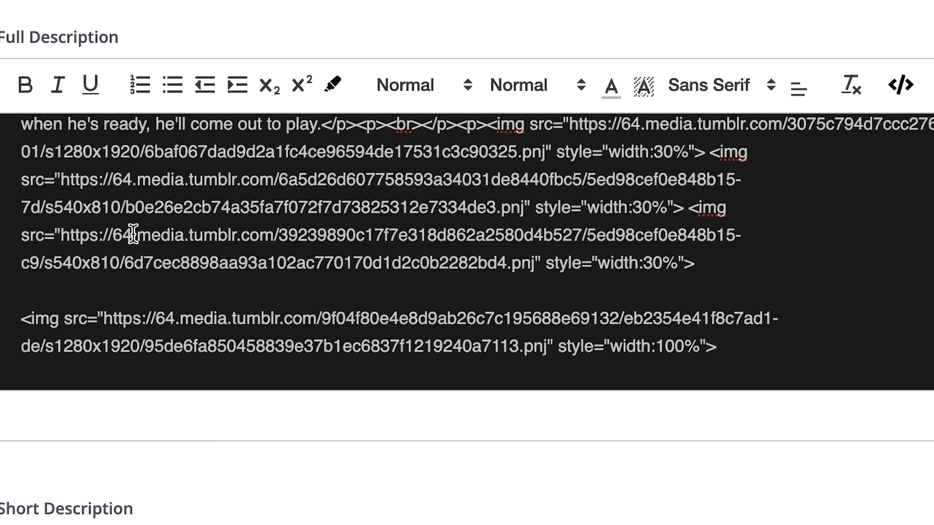
click(75, 352)
drag(76, 352, 1, 353)
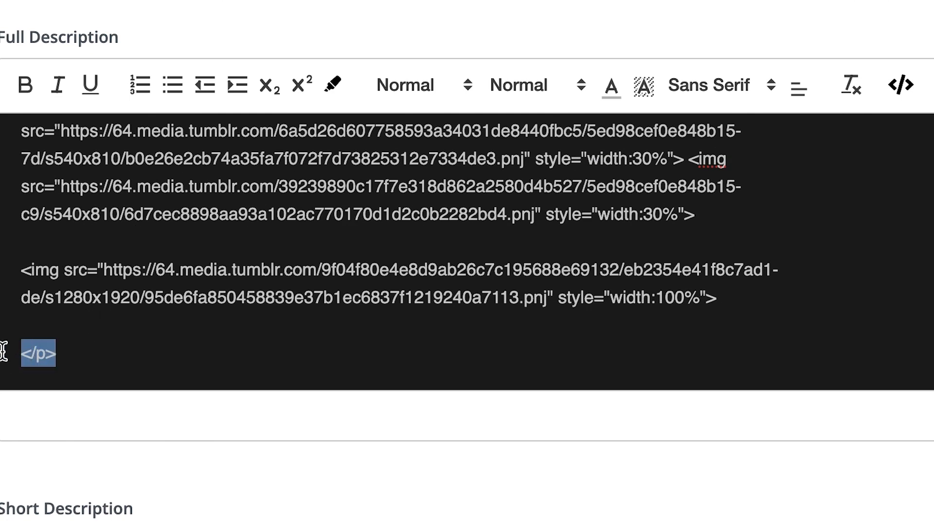
click(112, 237)
scroll(267, 252, up, 2)
Insert </p> and <p> on separate lines between the third image and the banner, and remove the blank line before the final </p>.
click(734, 288)
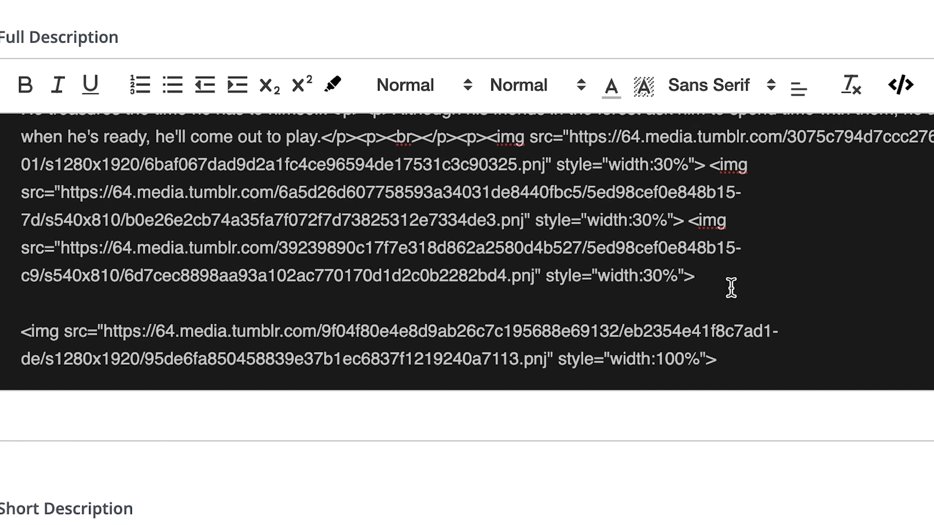
key(Return)
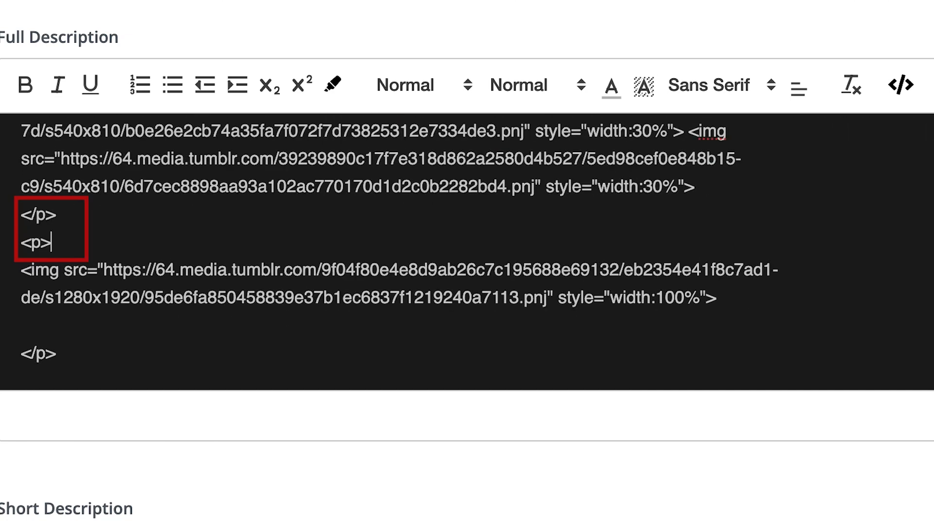
click(35, 353)
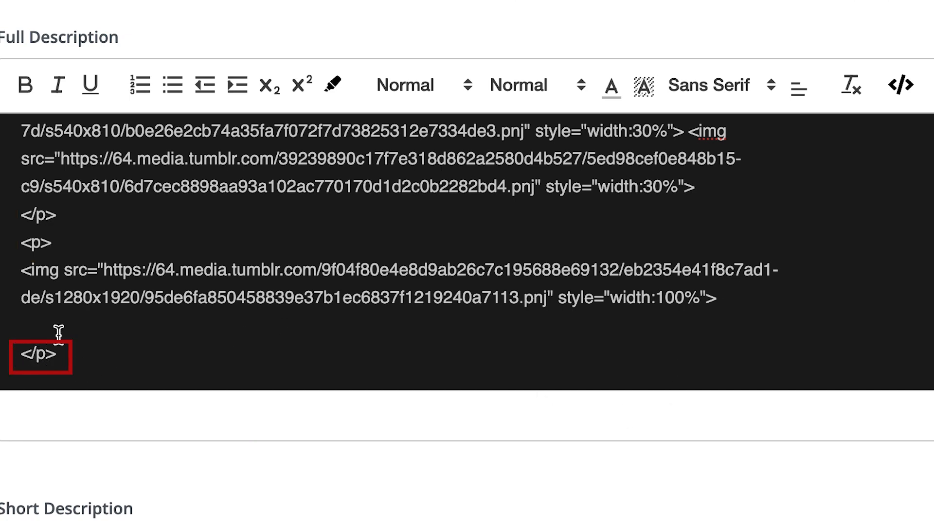
scroll(48, 329, up, 1)
drag(94, 351, 177, 350)
Check that the banner's img tag sits in its own <p> and </p> pair, separate from the preceding text and images.
click(57, 268)
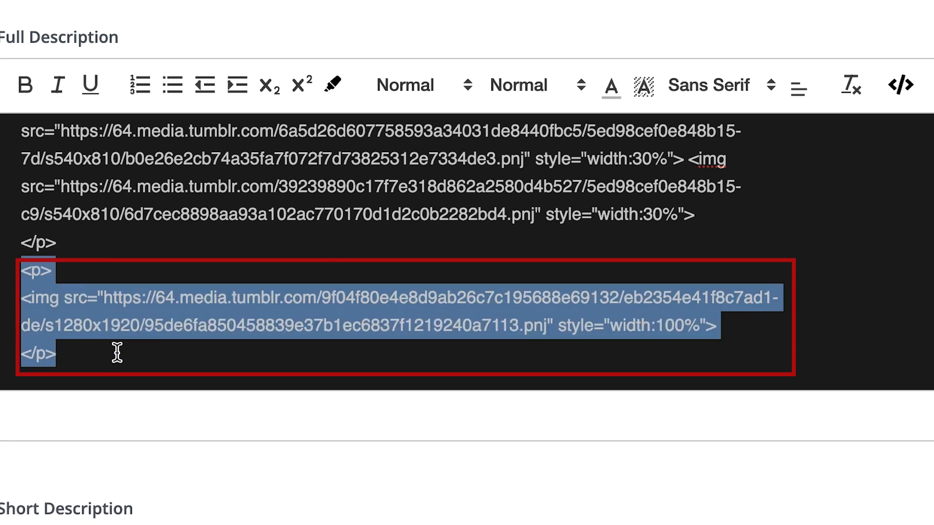
click(33, 271)
double_click(37, 271)
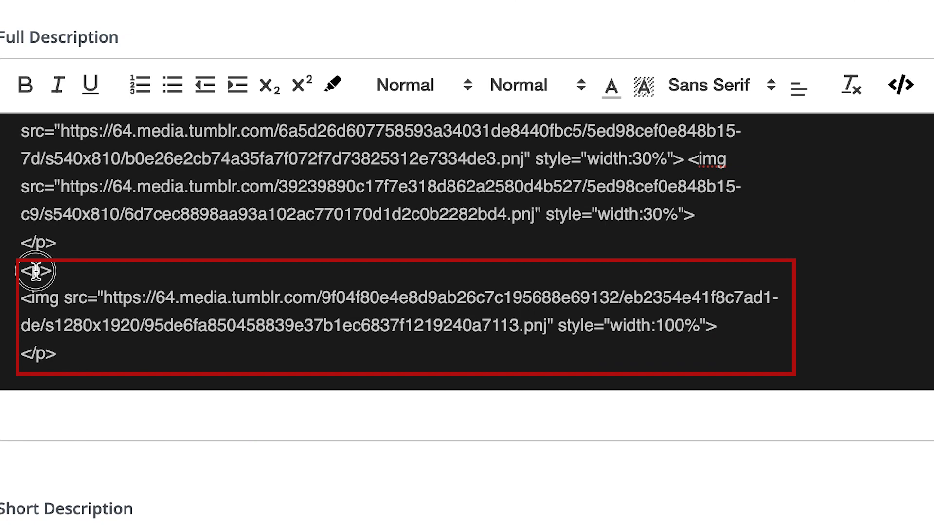
double_click(39, 348)
scroll(78, 272, up, 3)
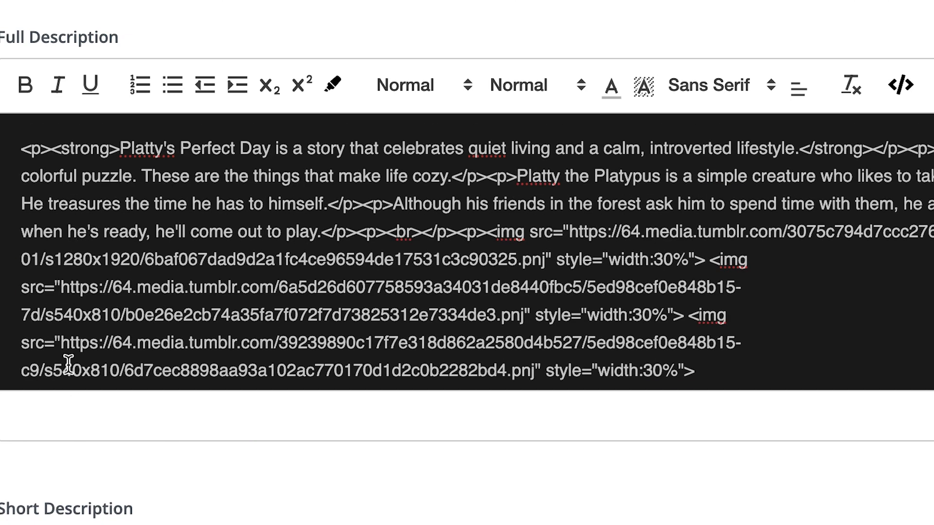
drag(19, 149, 113, 273)
scroll(113, 273, down, 2)
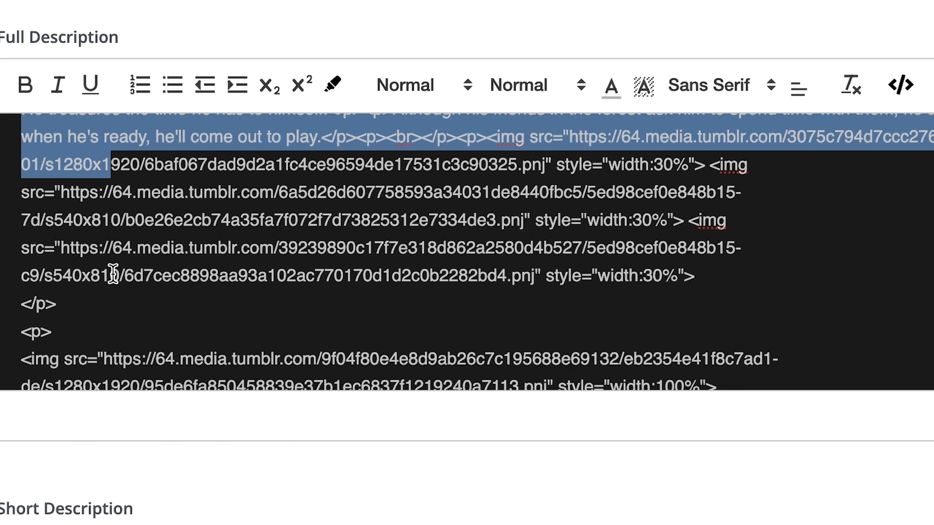
click(466, 321)
Replace the period after "he'll come out to play" with an exclamation mark, preview the description and save it.
scroll(465, 321, up, 2)
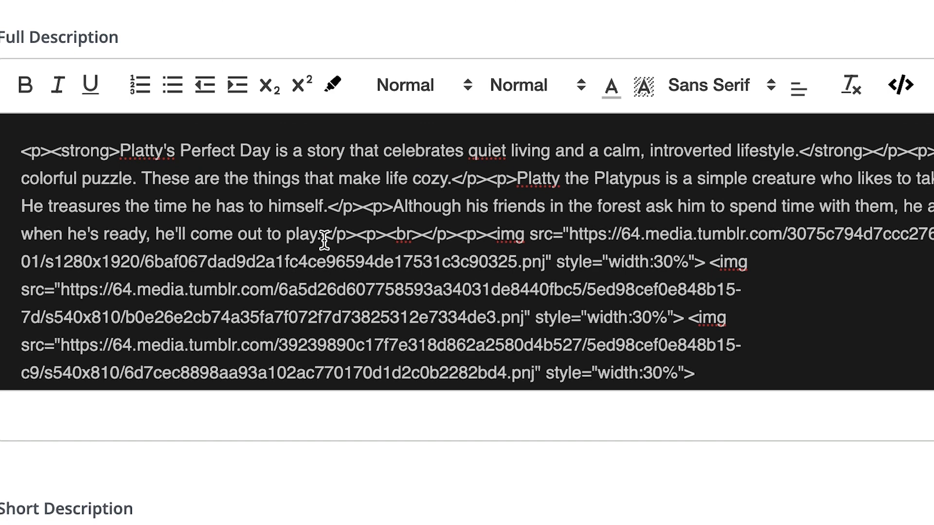
key(BackSpace)
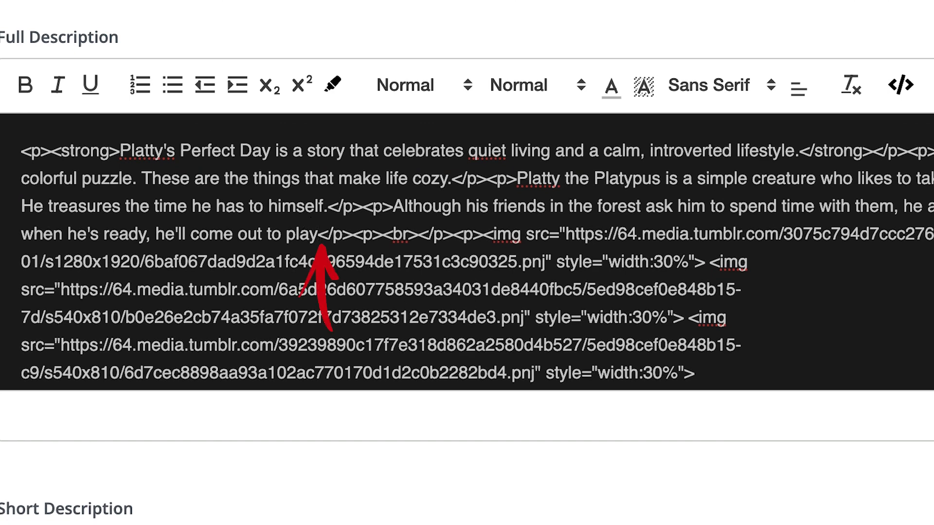
text(!)
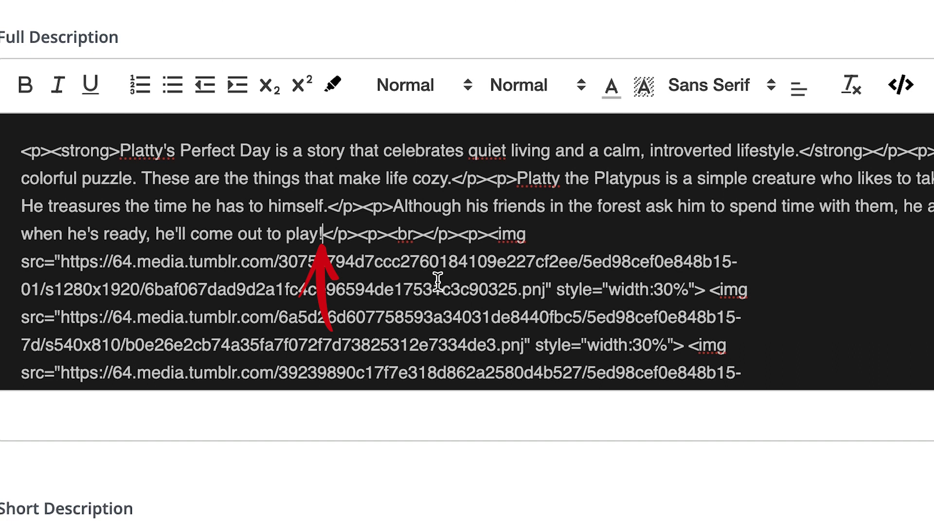
click(901, 87)
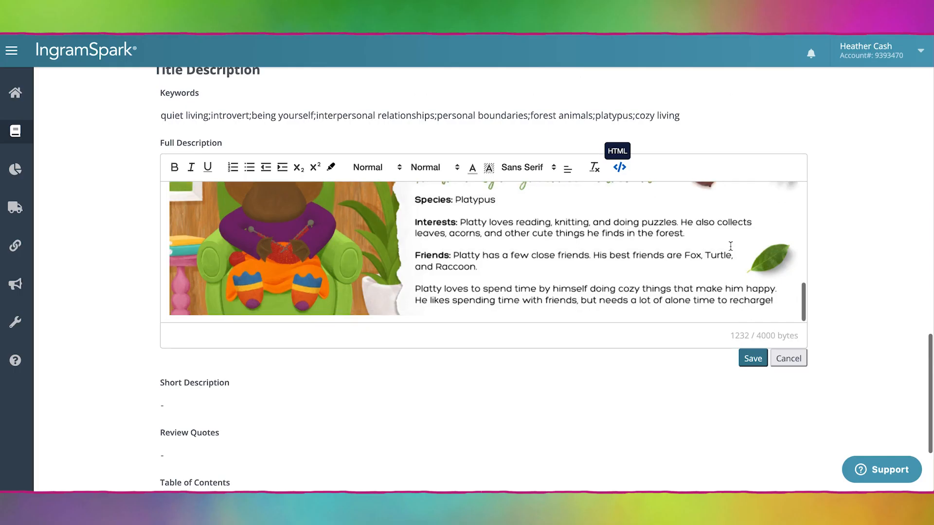
scroll(730, 247, down, 5)
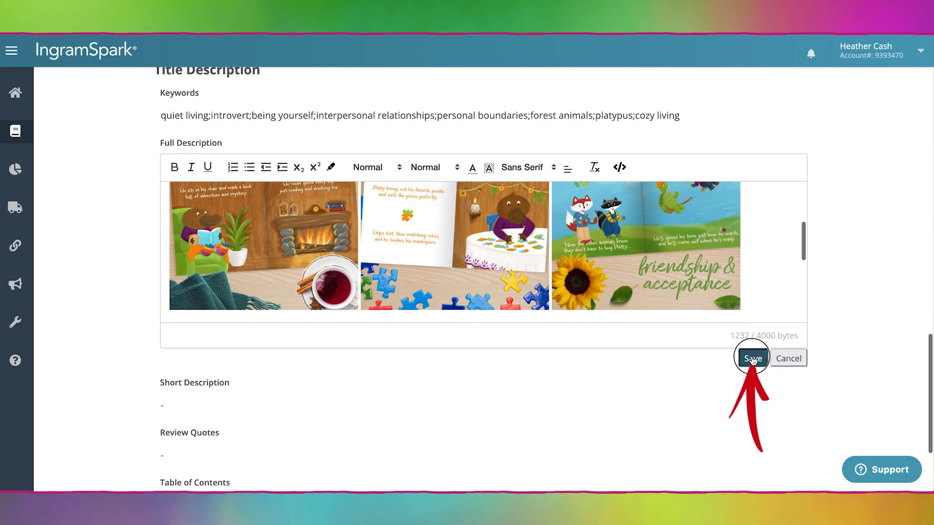
click(754, 359)
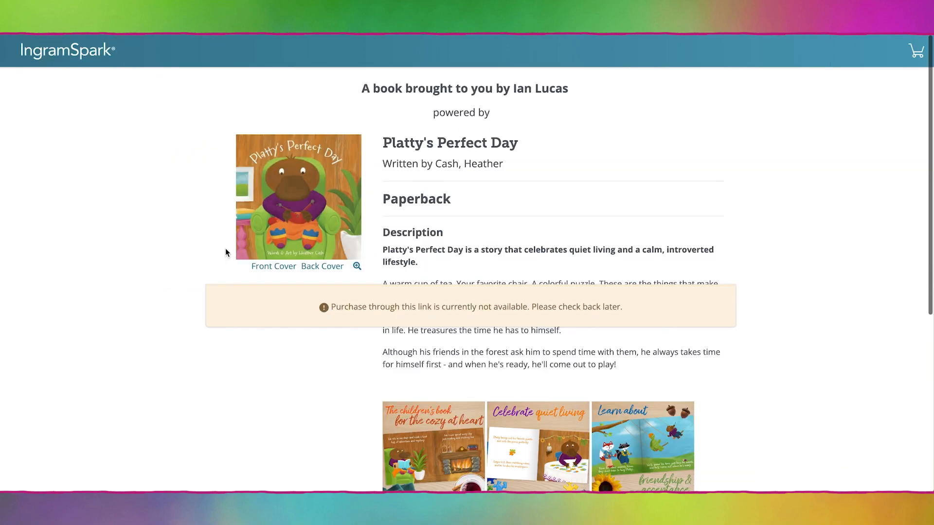
Review the purchase page for the image row, its spacing from the "Meet Platty" banner, and the purchase availability notice.
scroll(226, 249, down, 3)
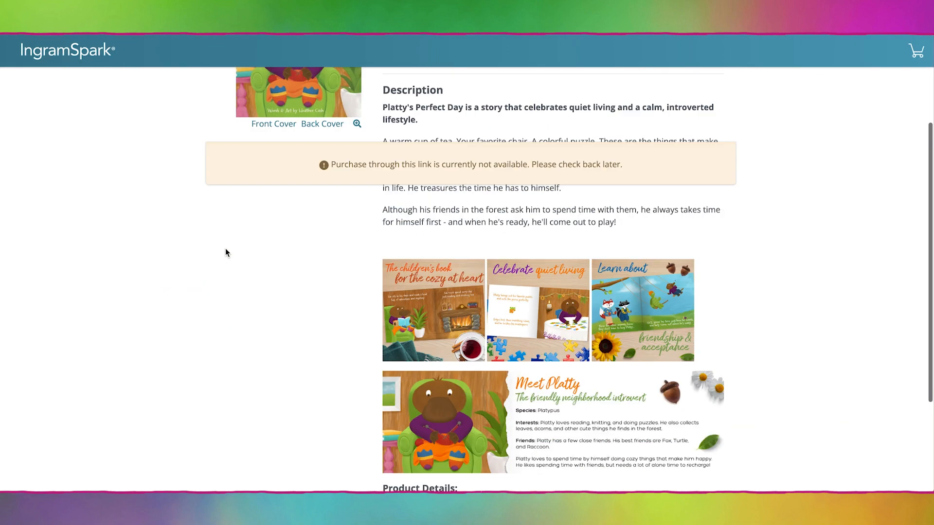
scroll(226, 248, down, 3)
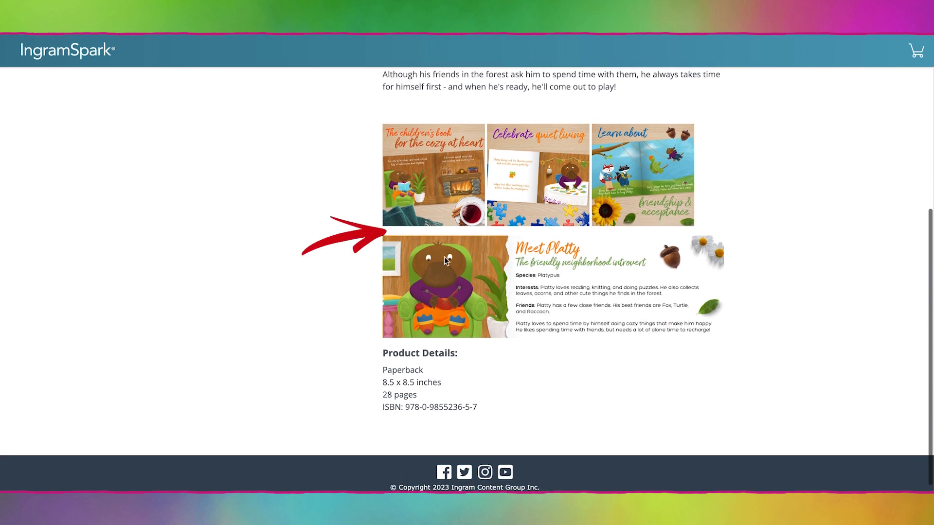
scroll(230, 260, up, 3)
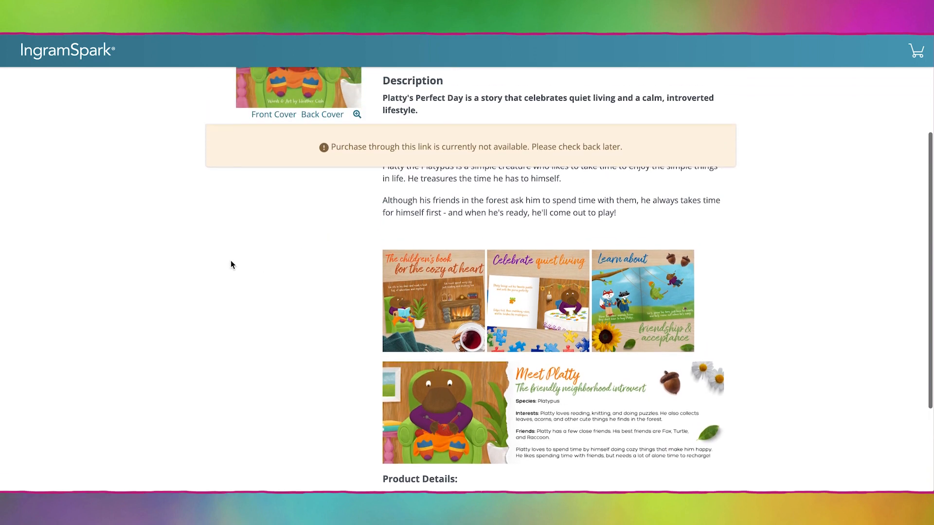
scroll(231, 265, down, 2)
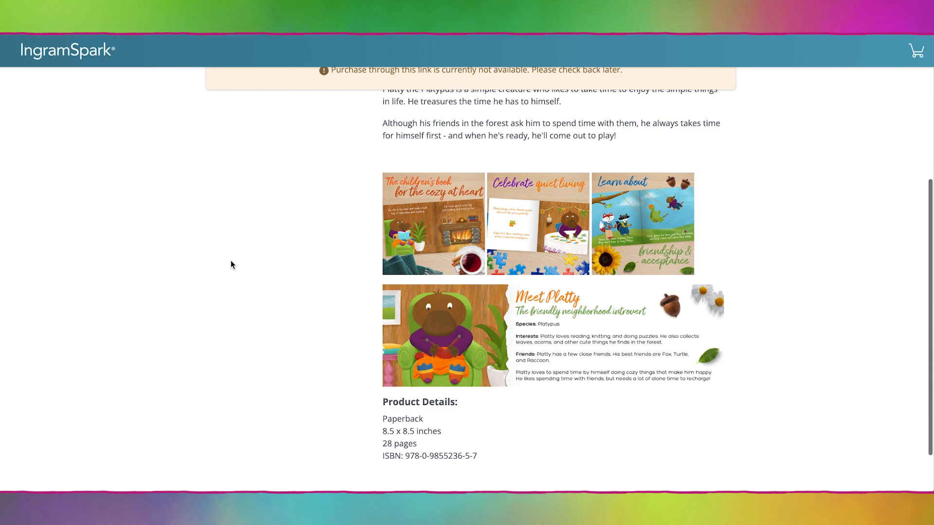
scroll(230, 263, up, 4)
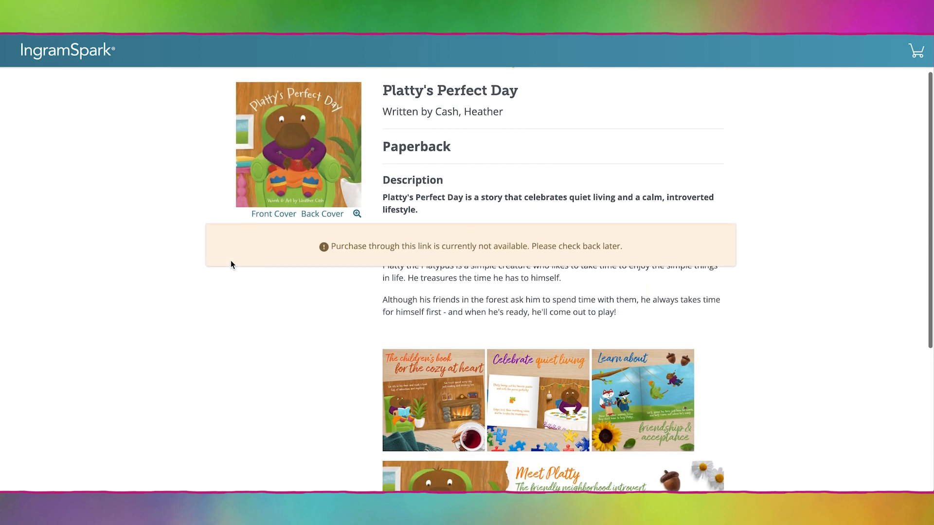
scroll(361, 394, up, 1)
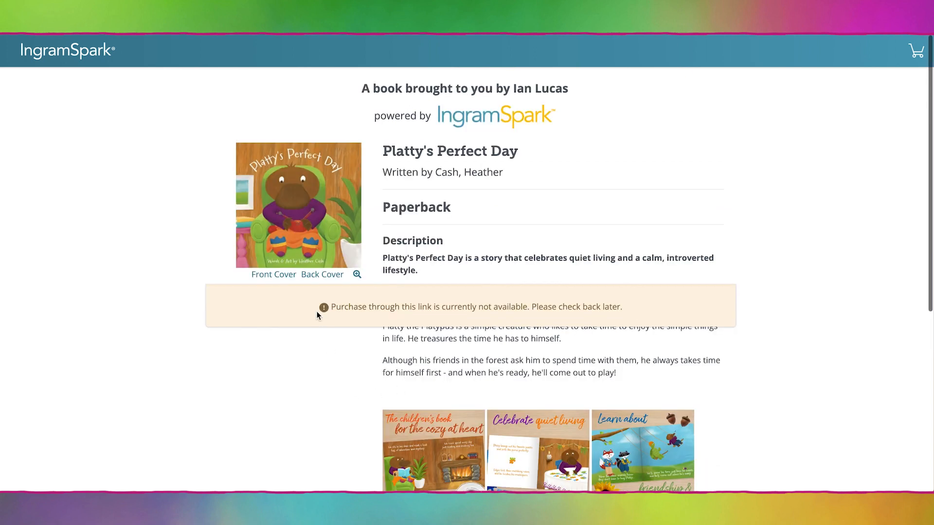
drag(316, 315, 543, 308)
click(590, 362)
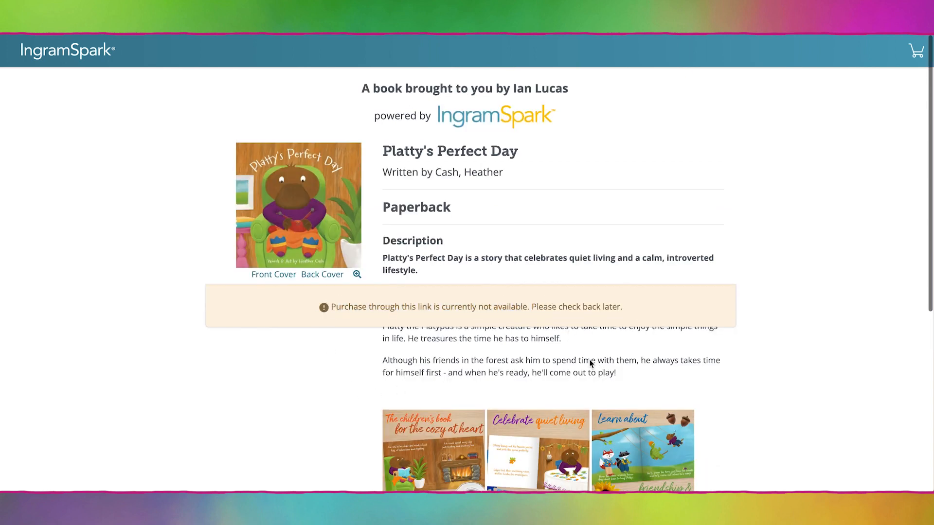